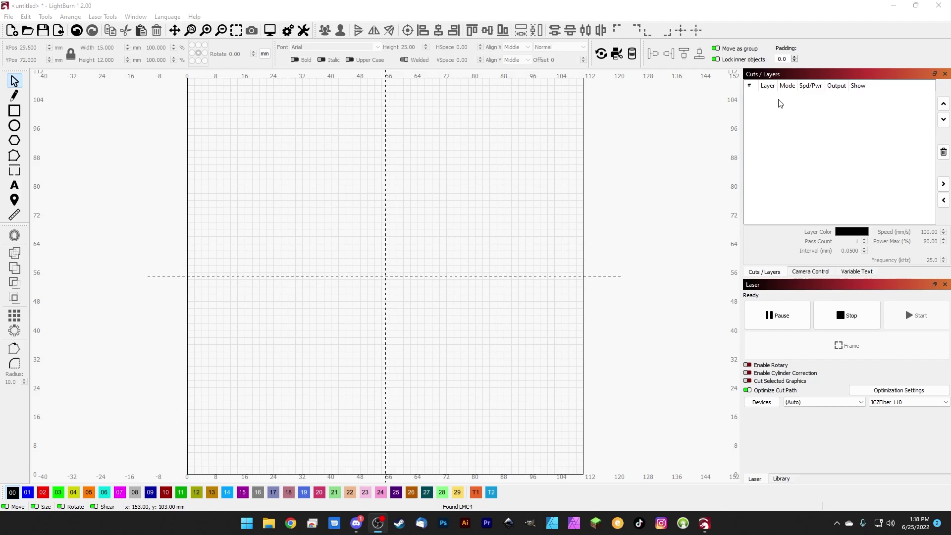
Draw an 18 × 15 mm rectangle near the work-area centre and assign it to layer 00.
{"action": "left_click", "coordinate": [14, 111]}
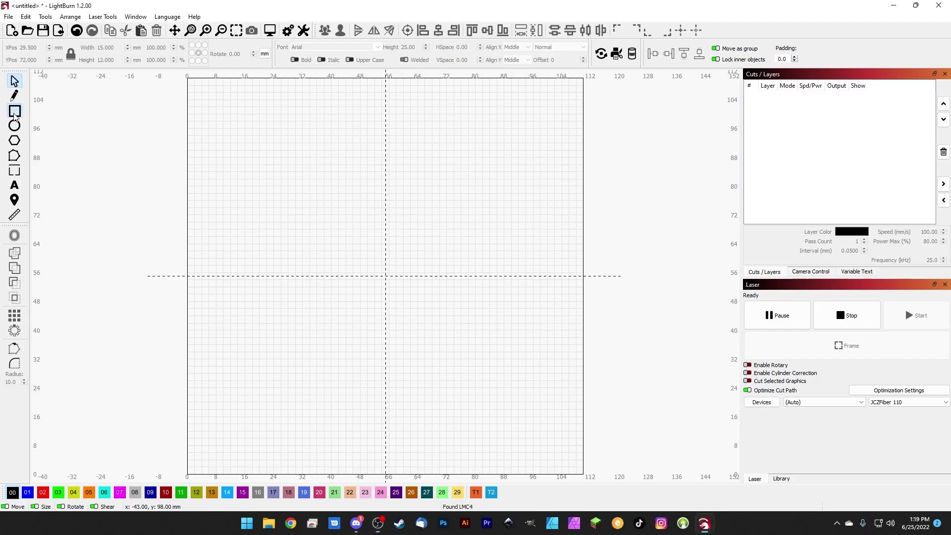
{"action": "left_click_drag", "start_coordinate": [353, 255], "coordinate": [417, 308]}
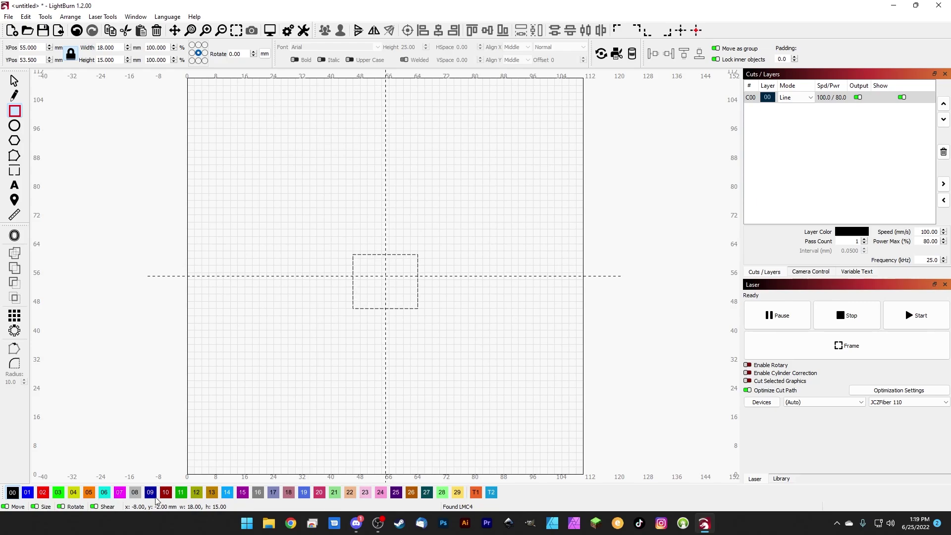
{"action": "left_click", "coordinate": [290, 493]}
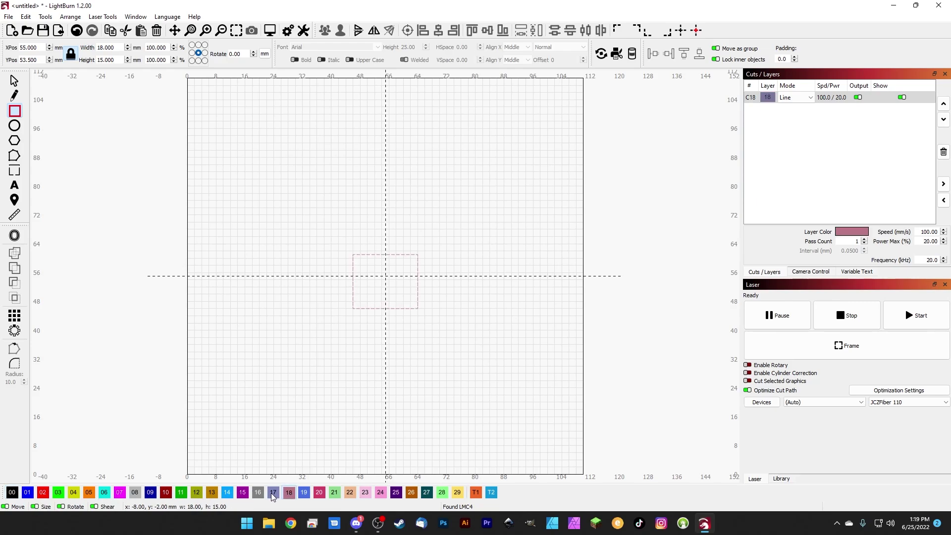
{"action": "left_click", "coordinate": [243, 493]}
{"action": "left_click", "coordinate": [211, 493]}
{"action": "left_click", "coordinate": [196, 493]}
{"action": "left_click", "coordinate": [181, 493]}
{"action": "left_click", "coordinate": [166, 493]}
{"action": "left_click", "coordinate": [150, 493]}
{"action": "left_click", "coordinate": [135, 494]}
{"action": "left_click", "coordinate": [119, 493]}
{"action": "left_click", "coordinate": [104, 494]}
{"action": "left_click", "coordinate": [89, 494]}
{"action": "left_click", "coordinate": [74, 493]}
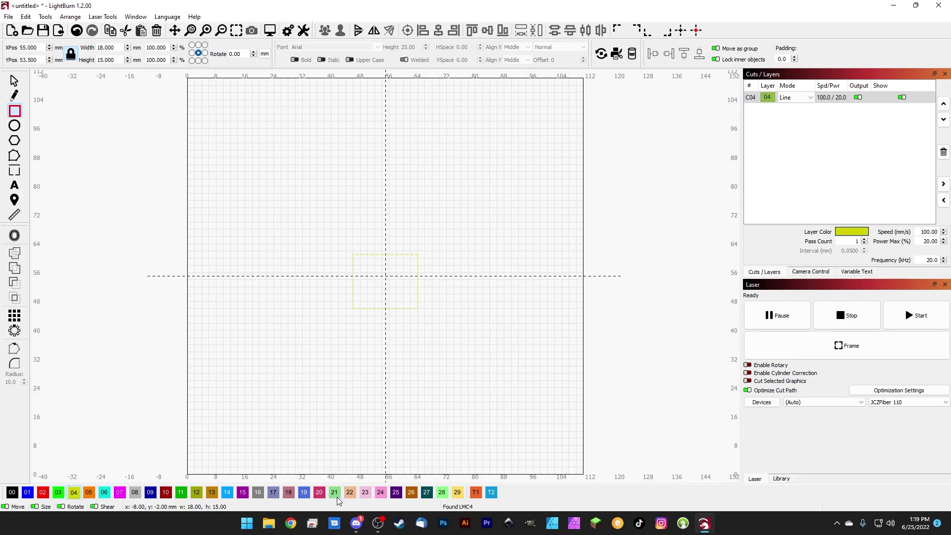
{"action": "left_click", "coordinate": [56, 495]}
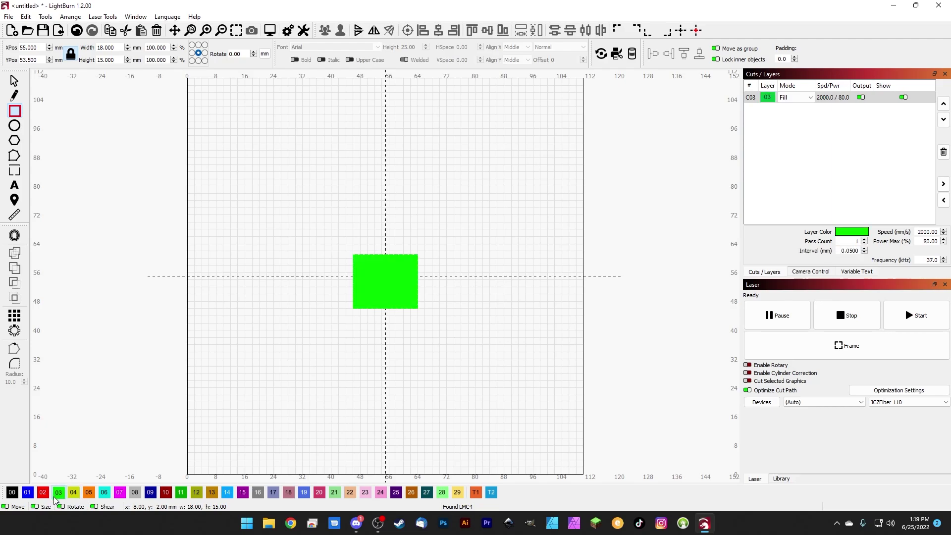
{"action": "left_click", "coordinate": [27, 496]}
{"action": "left_click", "coordinate": [17, 495]}
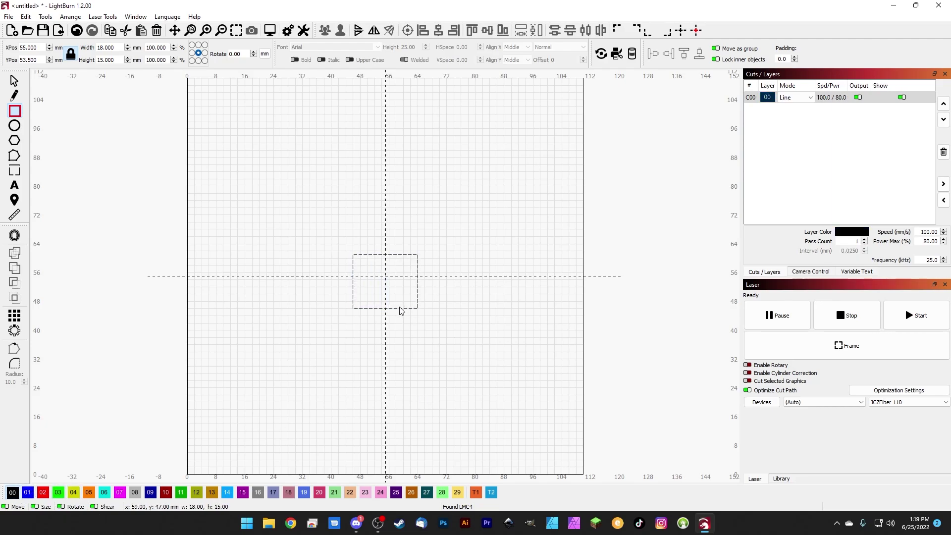
Set layer C00 to Fill mode and nudge the black rectangle slightly upward.
{"action": "key", "text": "Escape"}
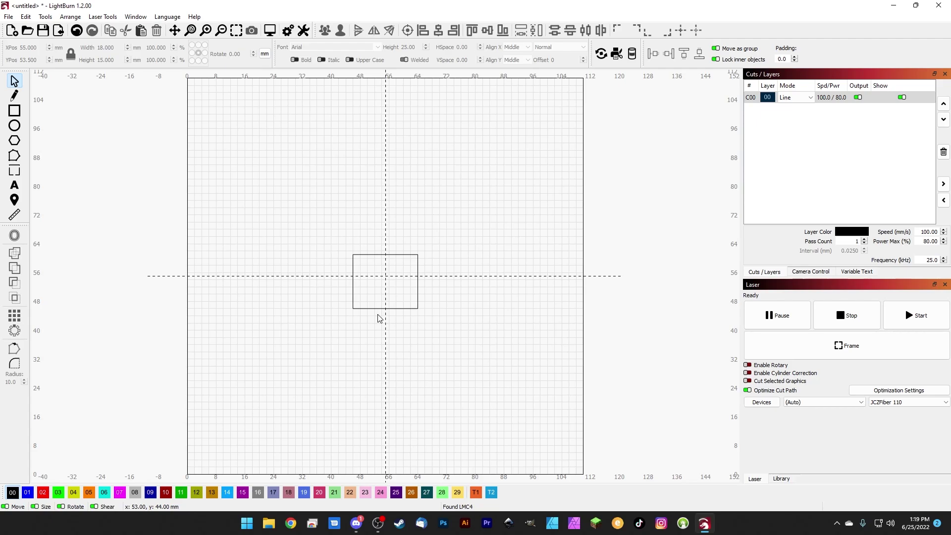
{"action": "left_click", "coordinate": [793, 99]}
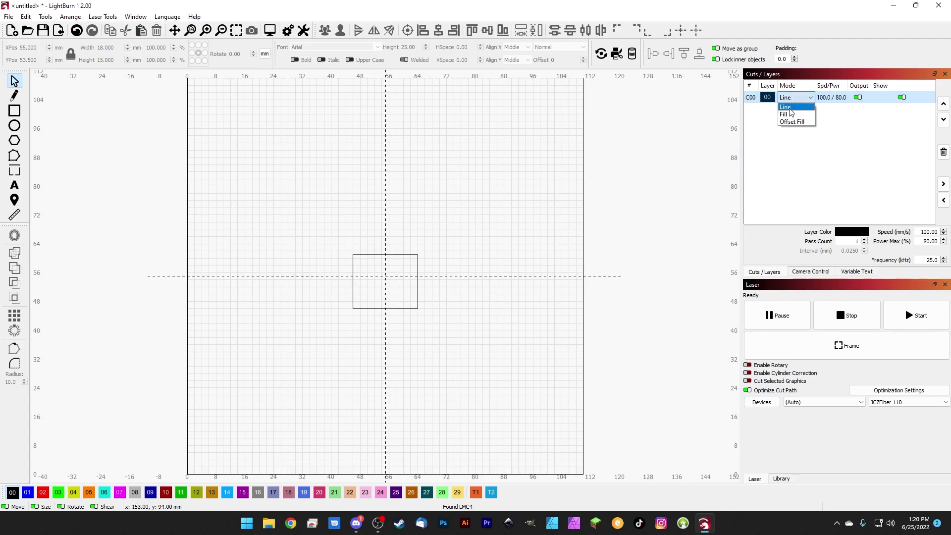
{"action": "left_click", "coordinate": [787, 117]}
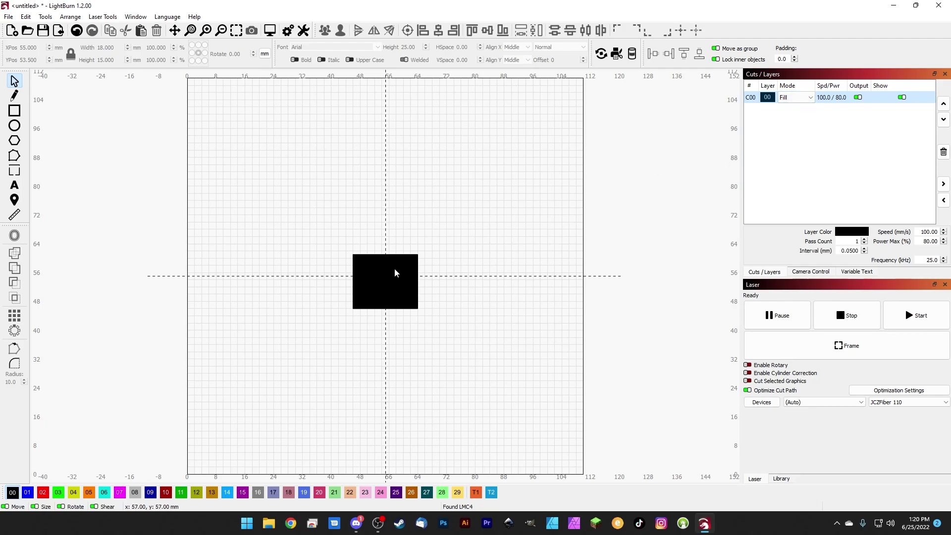
{"action": "left_click", "coordinate": [372, 294]}
{"action": "mouse_move", "coordinate": [391, 299]}
{"action": "left_mouse_down"}
{"action": "mouse_move", "coordinate": [399, 289]}
{"action": "mouse_move", "coordinate": [391, 291]}
{"action": "left_mouse_up"}
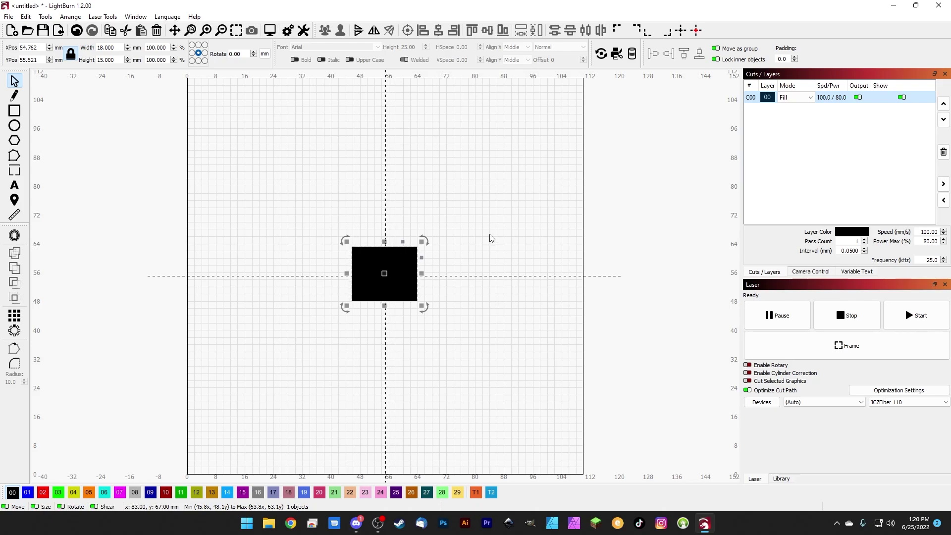
In C00's cut settings, name the sub-layer 'Test Layer 1' and set speed to 1000 mm/s.
{"action": "double_click", "coordinate": [833, 102]}
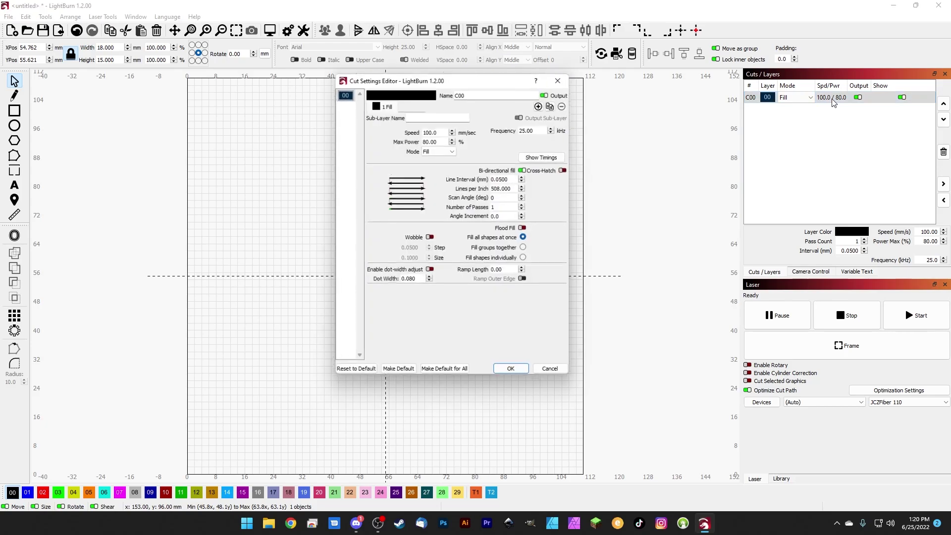
{"action": "left_click_drag", "start_coordinate": [447, 82], "coordinate": [406, 107]}
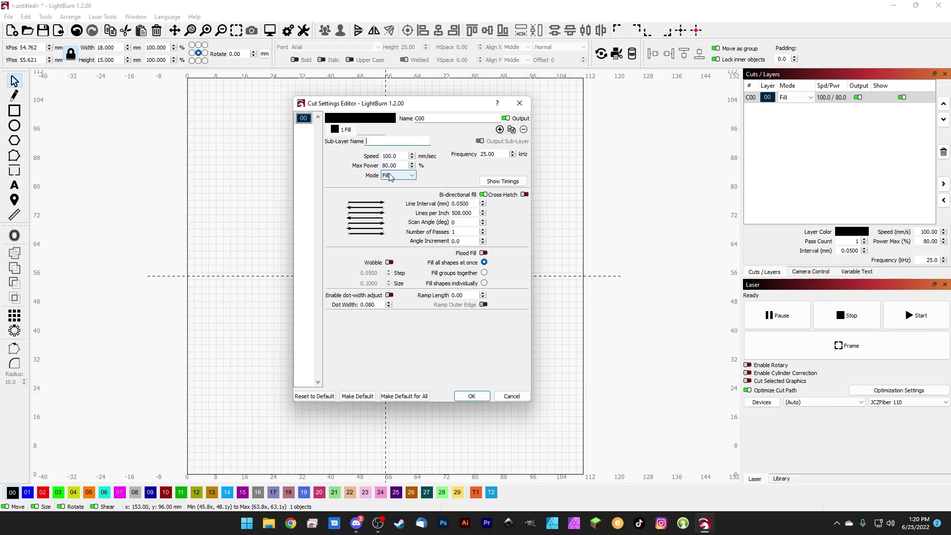
{"action": "type", "text": "Test Layer 1"}
{"action": "left_click", "coordinate": [401, 156]}
{"action": "left_click_drag", "start_coordinate": [401, 156], "coordinate": [369, 153]}
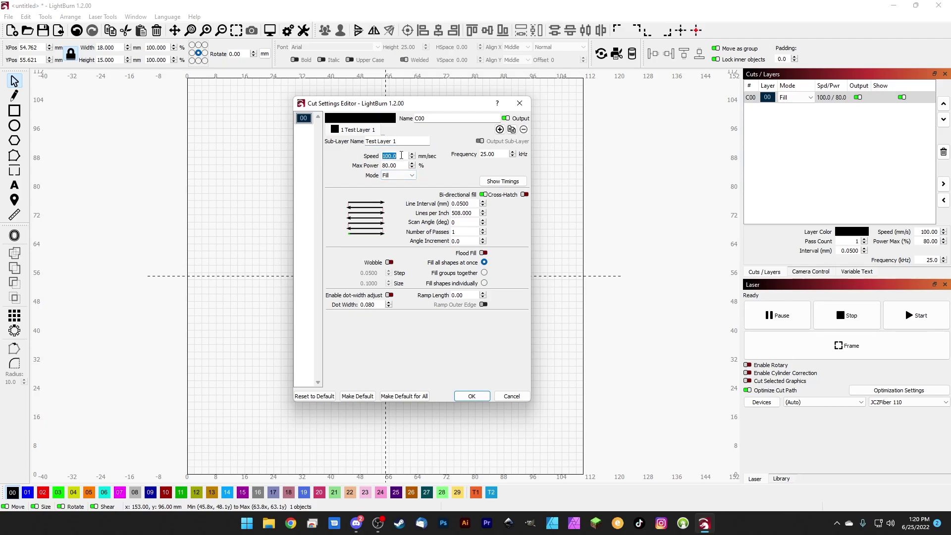
{"action": "type", "text": "10"}
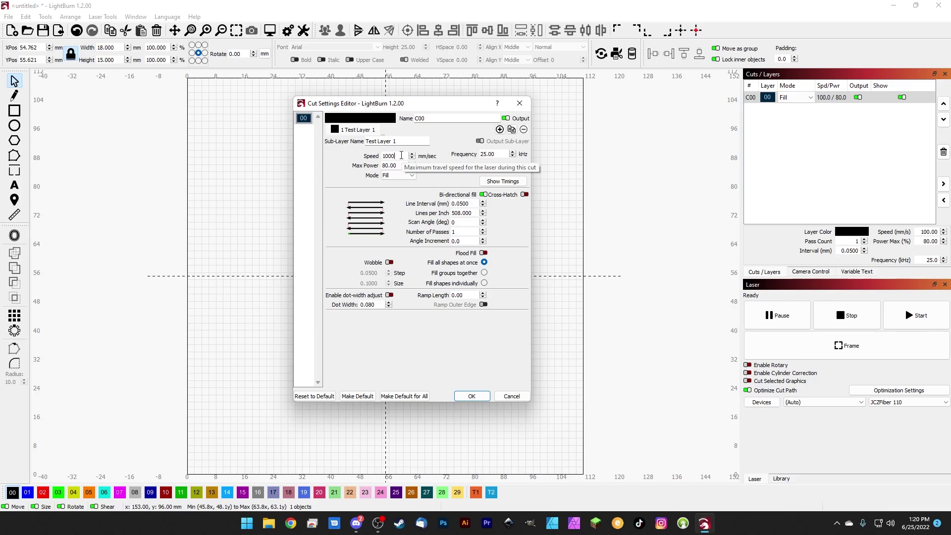
Show the timing settings and toggle Override Default Timings on, then back off.
{"action": "left_click_drag", "start_coordinate": [399, 166], "coordinate": [383, 168]}
{"action": "left_click", "coordinate": [396, 166]}
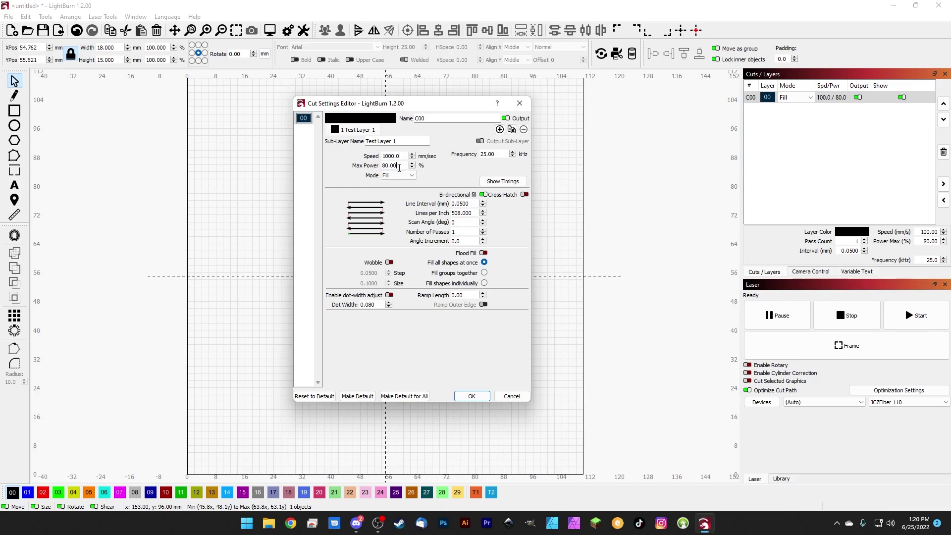
{"action": "left_click_drag", "start_coordinate": [495, 155], "coordinate": [479, 155]}
{"action": "left_click", "coordinate": [510, 183]}
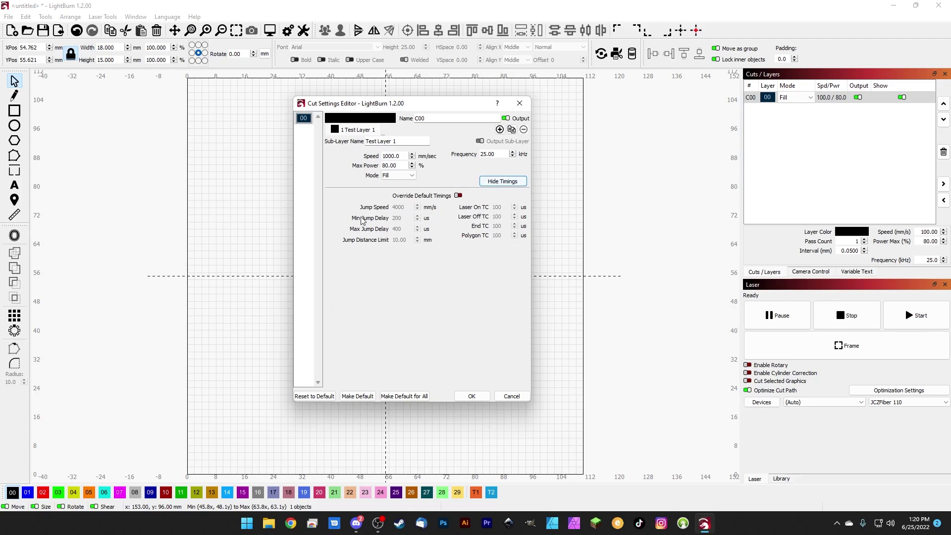
{"action": "left_click", "coordinate": [458, 196]}
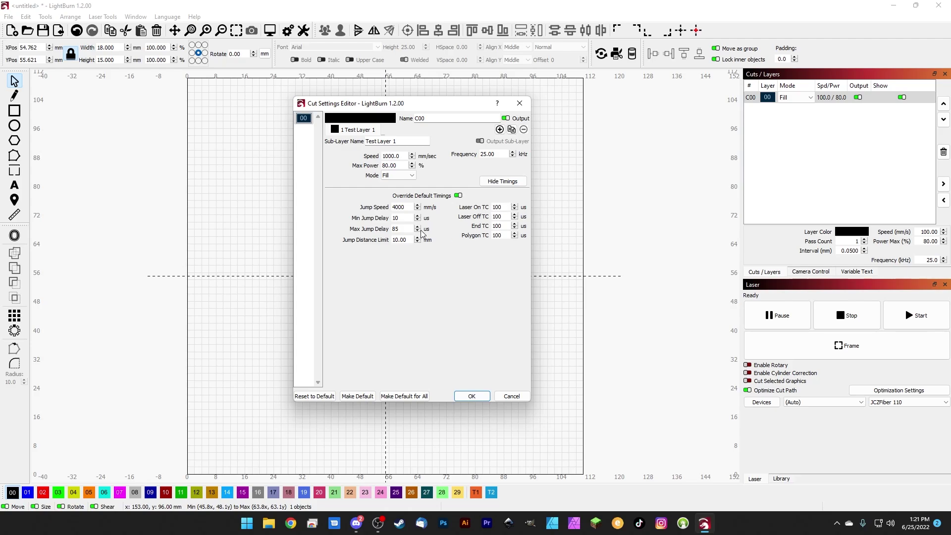
{"action": "left_click", "coordinate": [458, 195]}
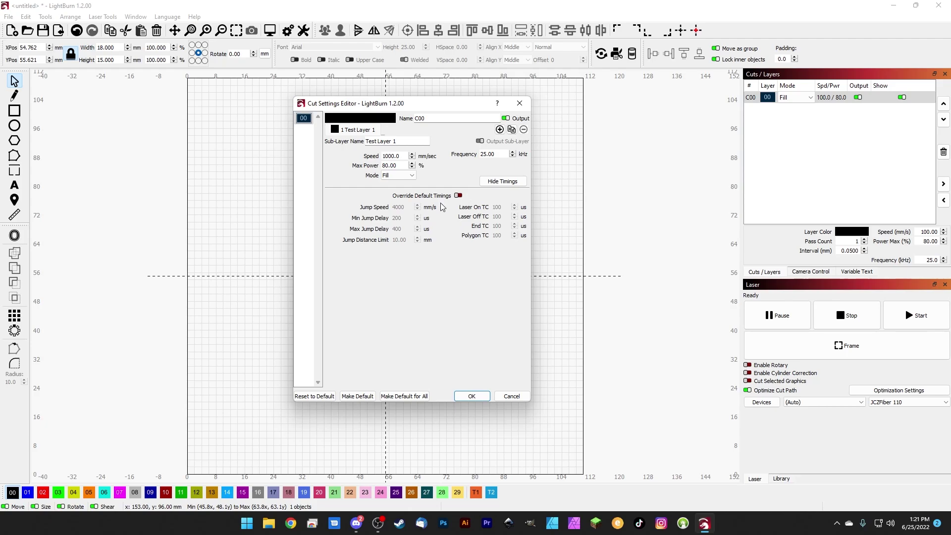
{"action": "left_click", "coordinate": [493, 183]}
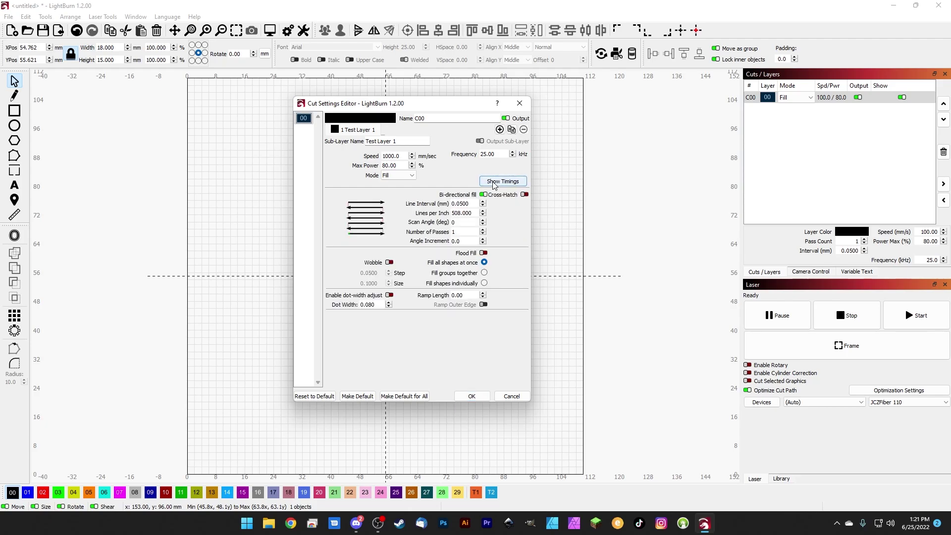
Try the Line and Offset Fill sub-layer modes, then return the mode to Fill.
{"action": "left_click", "coordinate": [396, 175]}
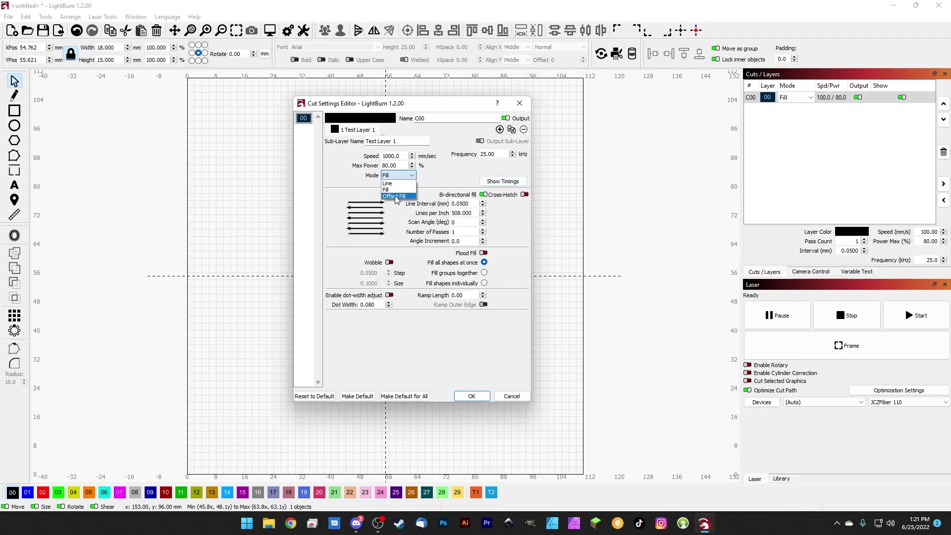
{"action": "left_click", "coordinate": [396, 183]}
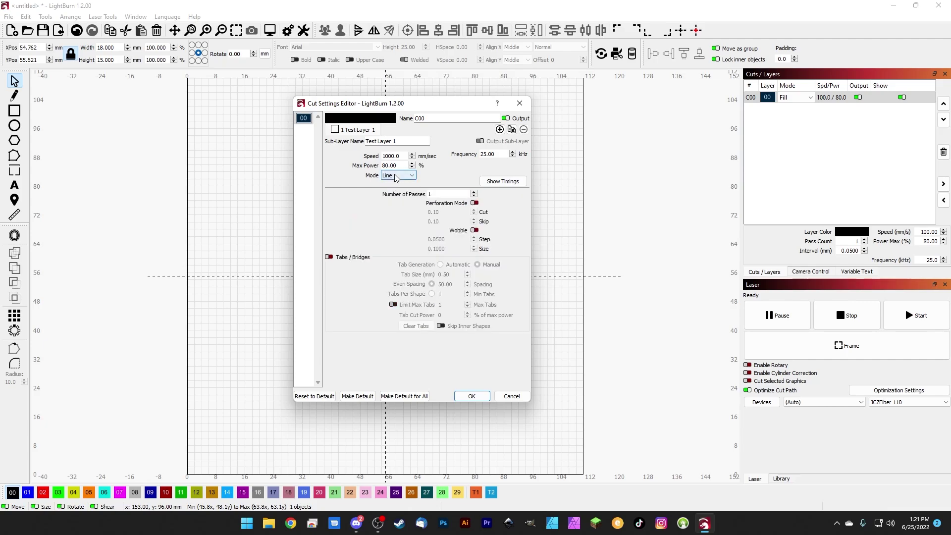
{"action": "left_click", "coordinate": [396, 176]}
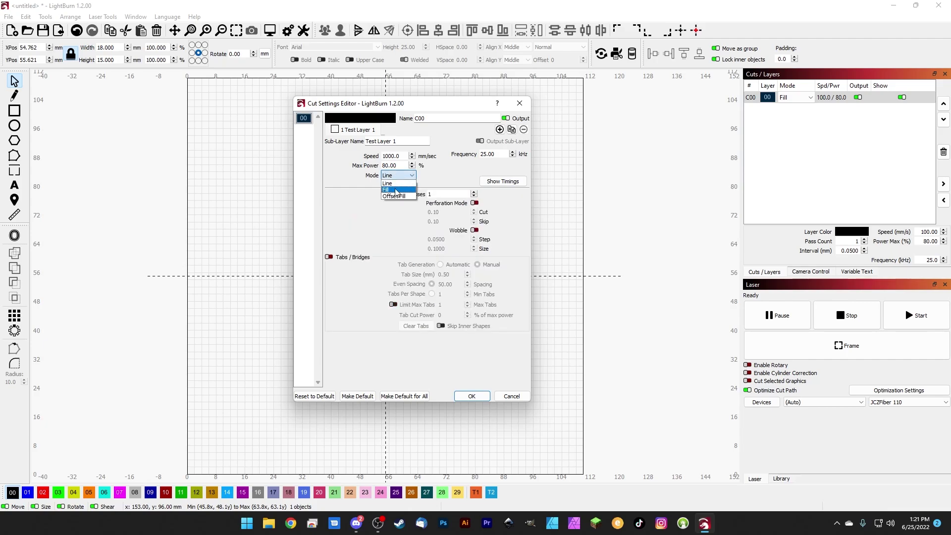
{"action": "left_click", "coordinate": [396, 192]}
{"action": "left_click", "coordinate": [396, 177]}
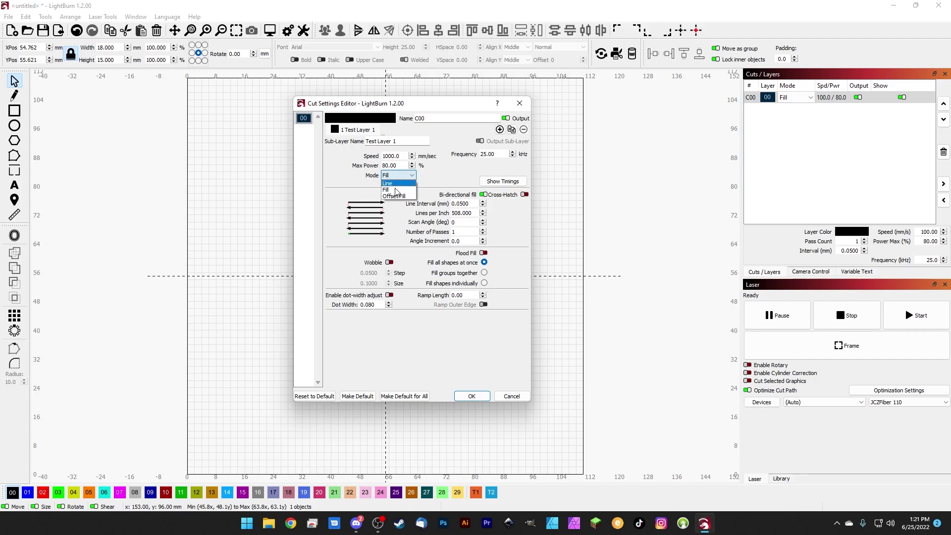
{"action": "left_click", "coordinate": [393, 193]}
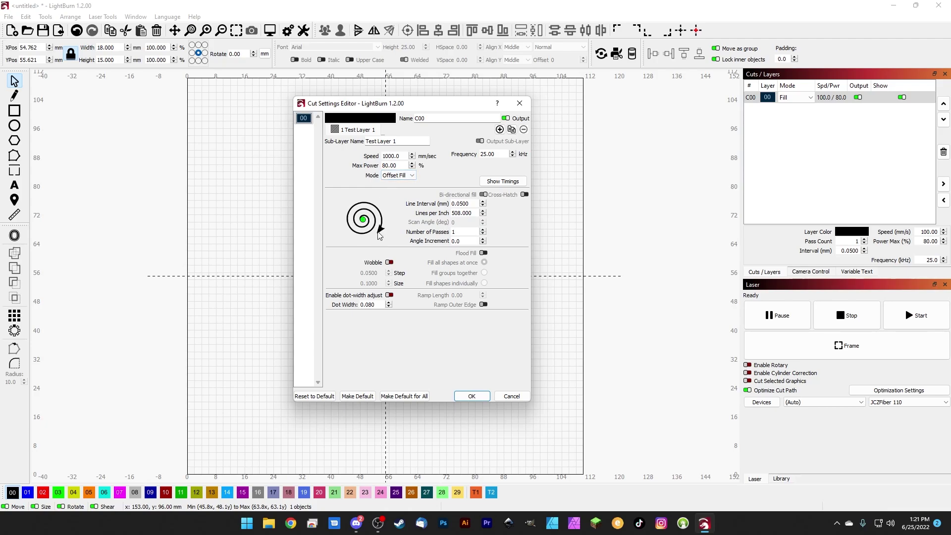
{"action": "left_click", "coordinate": [399, 176]}
{"action": "left_click", "coordinate": [391, 194]}
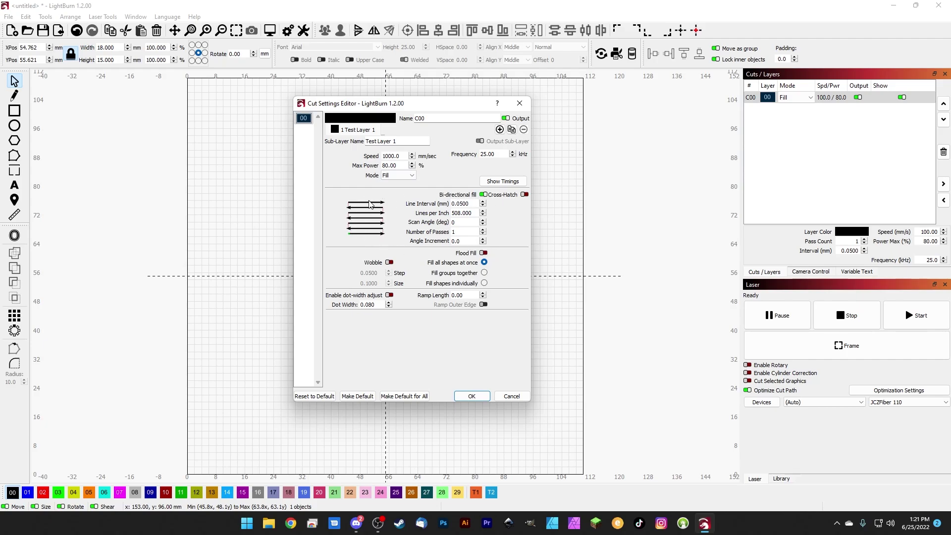
Keep bi-directional fill on and enable Cross-Hatch.
{"action": "left_click", "coordinate": [483, 195]}
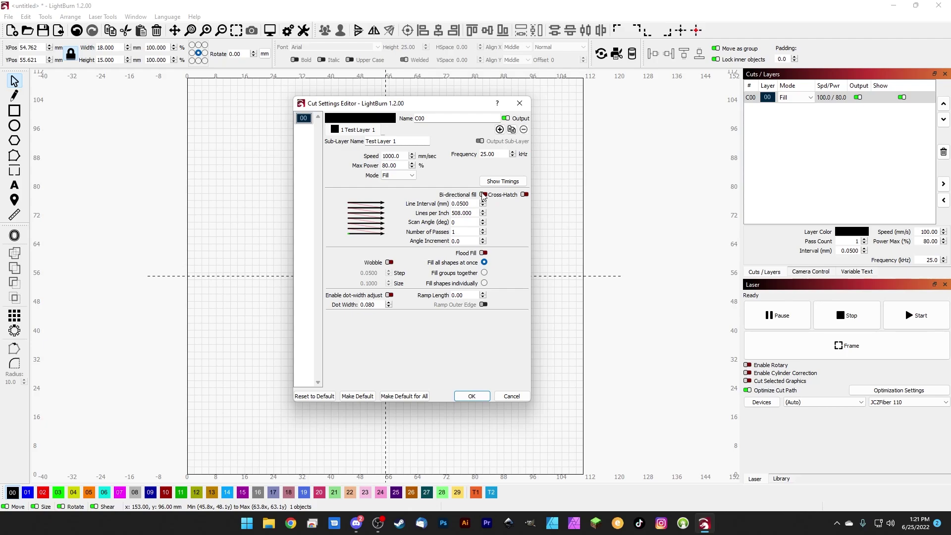
{"action": "left_click", "coordinate": [483, 195]}
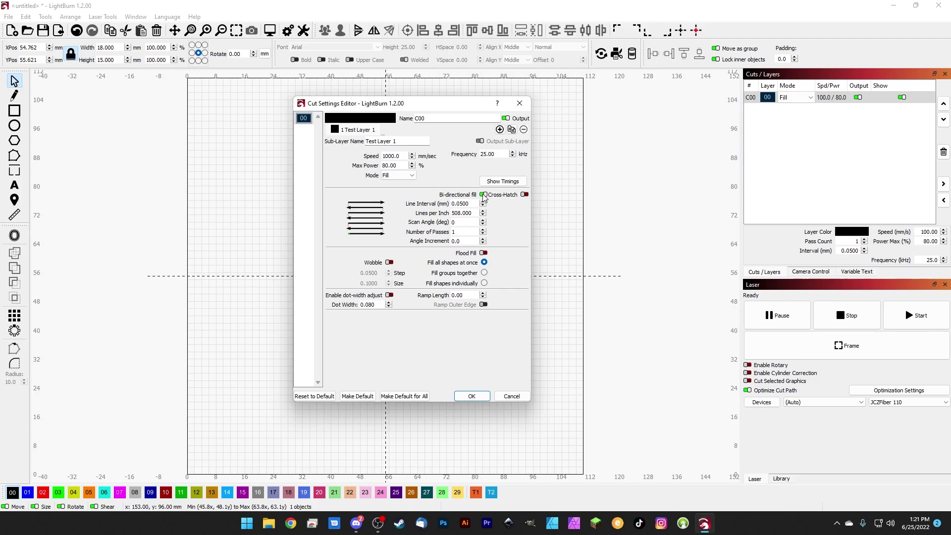
{"action": "left_click", "coordinate": [524, 194]}
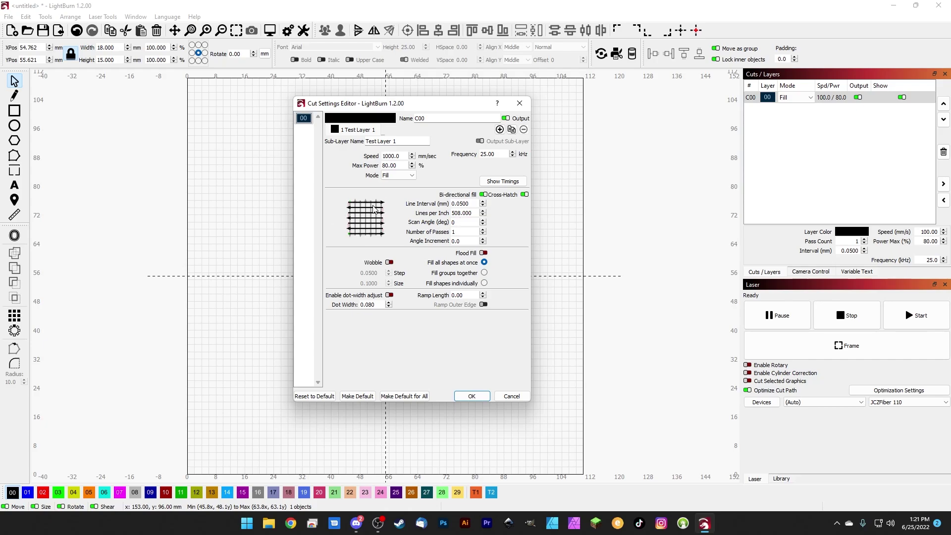
Change the Line Interval to 0.0250 mm.
{"action": "double_click", "coordinate": [458, 203]}
{"action": "key", "text": "BackSpace"}
{"action": "left_click_drag", "start_coordinate": [469, 204], "coordinate": [459, 206]}
{"action": "type", "text": "52"}
{"action": "key", "text": "BackSpace"}
{"action": "key", "text": "Tab"}
{"action": "left_click_drag", "start_coordinate": [457, 204], "coordinate": [476, 203]}
{"action": "type", "text": "025"}
Set the Scan Angle to 45° and leave bi-directional fill turned off.
{"action": "type", "text": "45"}
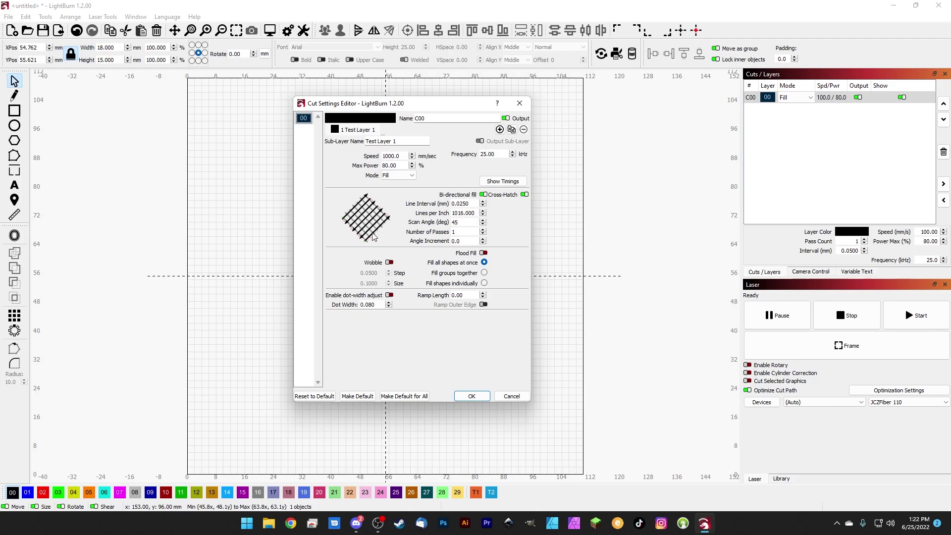
{"action": "key", "text": "BackSpace"}
{"action": "key", "text": "BackSpace"}
{"action": "type", "text": "60"}
{"action": "key", "text": "BackSpace"}
{"action": "key", "text": "BackSpace"}
{"action": "type", "text": "23"}
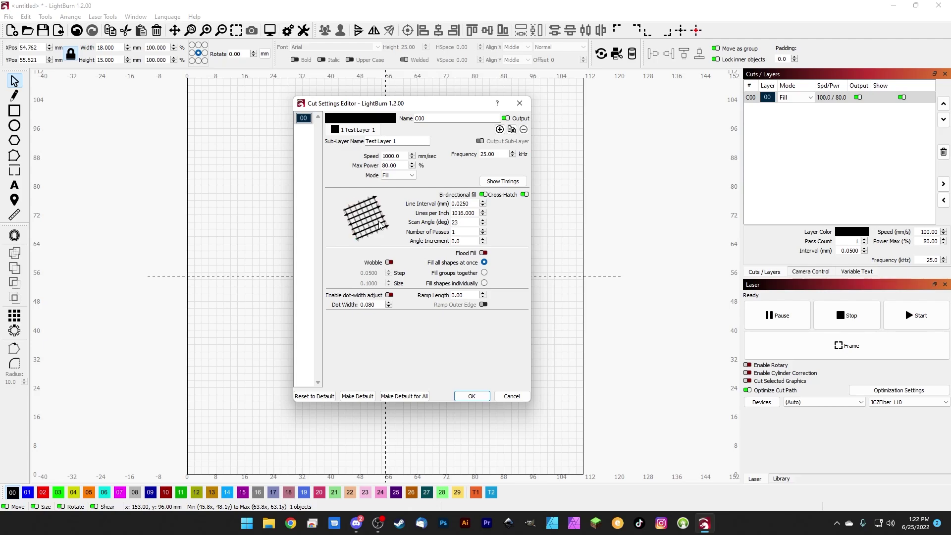
{"action": "key", "text": "BackSpace"}
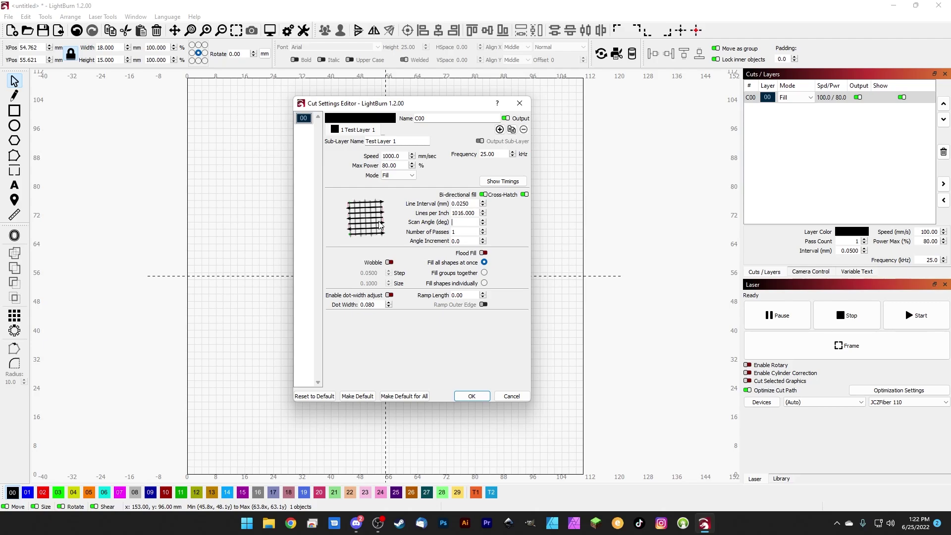
{"action": "type", "text": "45"}
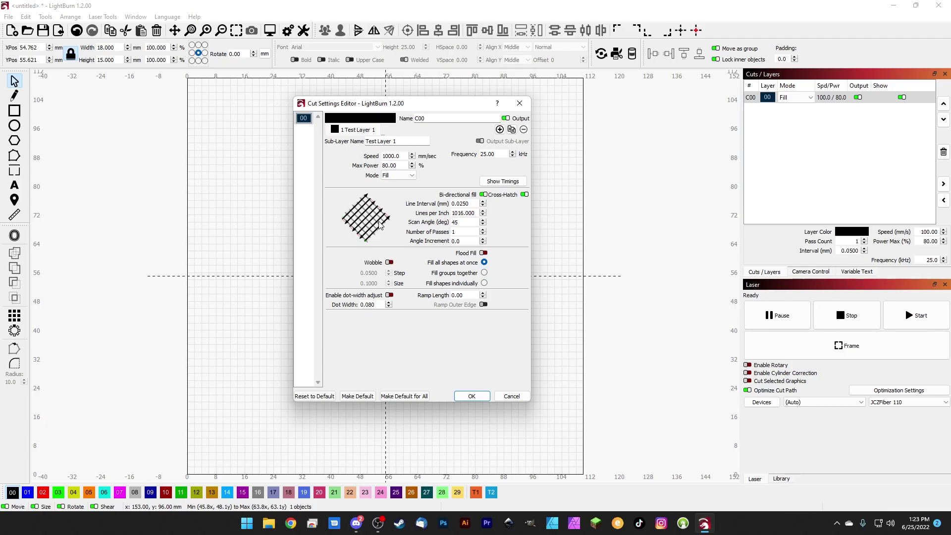
{"action": "left_click", "coordinate": [483, 195]}
{"action": "left_click", "coordinate": [483, 195]}
{"action": "left_click", "coordinate": [483, 195]}
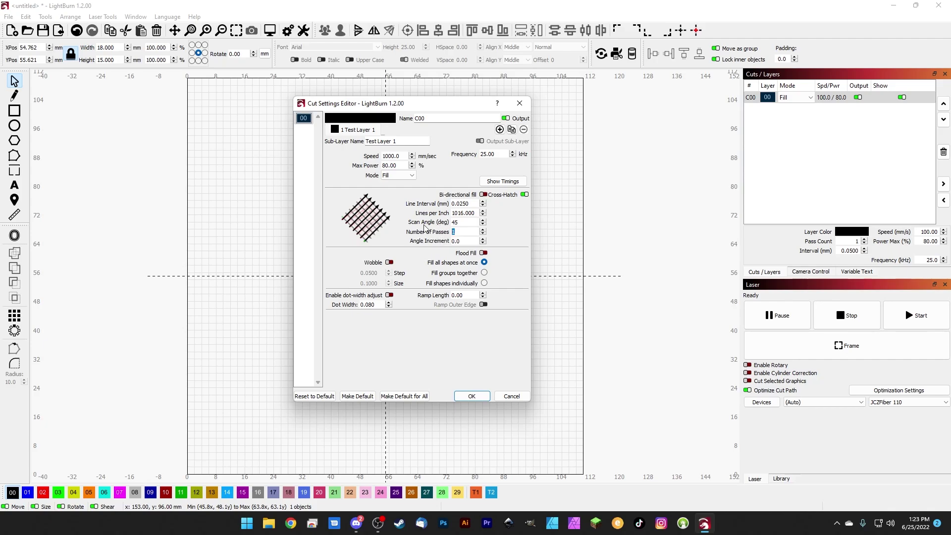
{"action": "left_click", "coordinate": [454, 232]}
{"action": "type", "text": "1"}
{"action": "key", "text": "Tab"}
{"action": "left_click", "coordinate": [465, 241]}
{"action": "double_click", "coordinate": [456, 242]}
{"action": "type", "text": "36"}
{"action": "double_click", "coordinate": [461, 232]}
{"action": "key", "text": "Tab"}
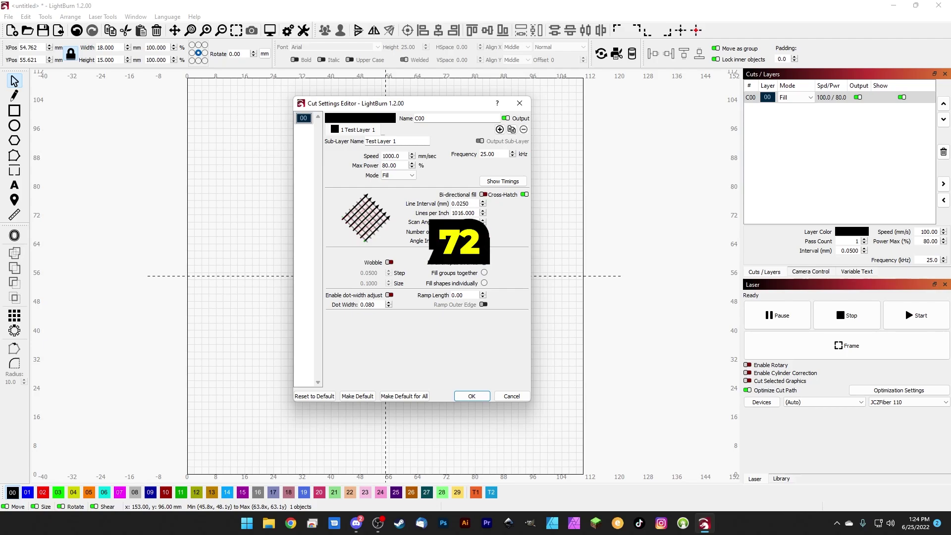
{"action": "type", "text": "18"}
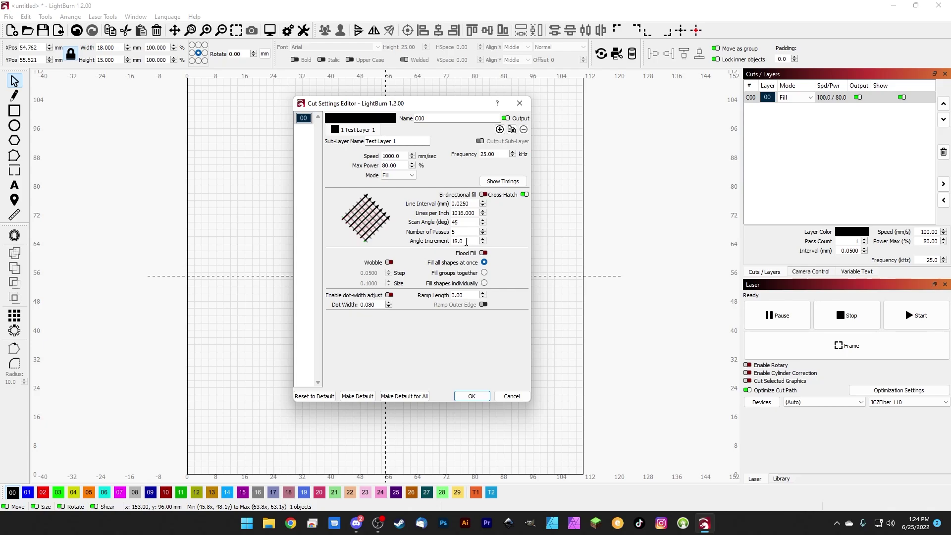
{"action": "mouse_move", "coordinate": [458, 241]}
{"action": "left_mouse_down"}
{"action": "mouse_move", "coordinate": [410, 237]}
{"action": "mouse_move", "coordinate": [444, 234]}
{"action": "left_mouse_up"}
{"action": "type", "text": "0"}
Try Line mode with Wobble, then switch Test Layer 1 back to Fill mode.
{"action": "left_click", "coordinate": [389, 262]}
{"action": "left_click", "coordinate": [398, 175]}
{"action": "left_click", "coordinate": [401, 190]}
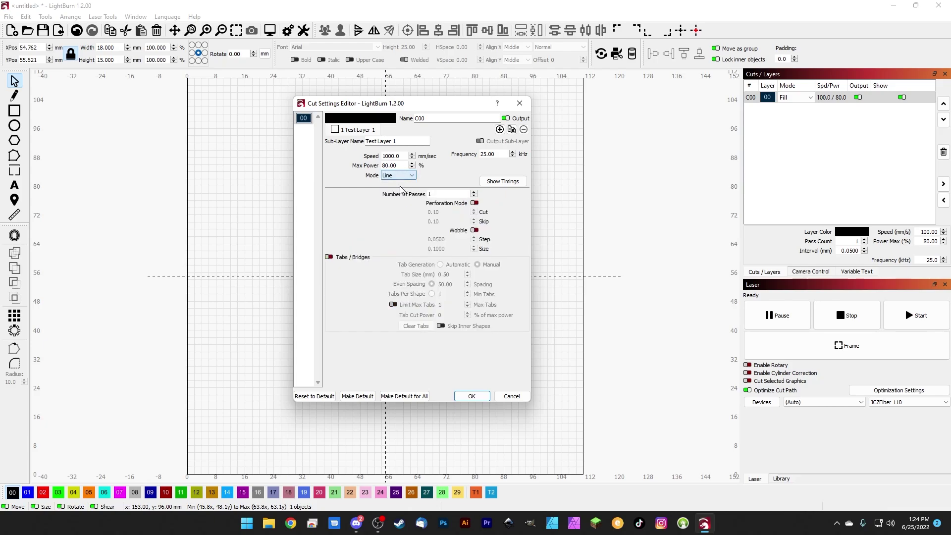
{"action": "left_click", "coordinate": [474, 231]}
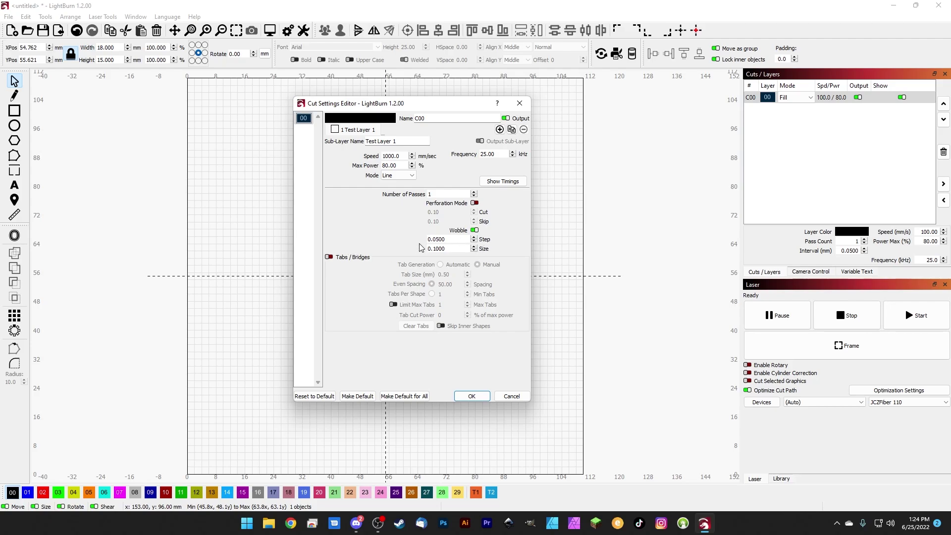
{"action": "left_click", "coordinate": [475, 230]}
{"action": "left_click", "coordinate": [398, 176]}
{"action": "left_click", "coordinate": [396, 183]}
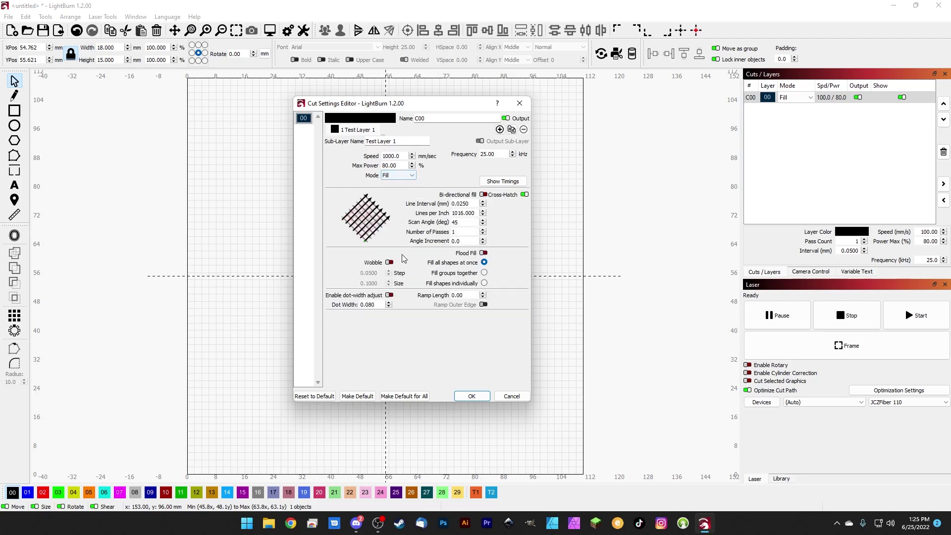
Try Flood Fill, turn it off, and set fill shapes individually.
{"action": "left_click", "coordinate": [483, 253]}
{"action": "mouse_move", "coordinate": [469, 264]}
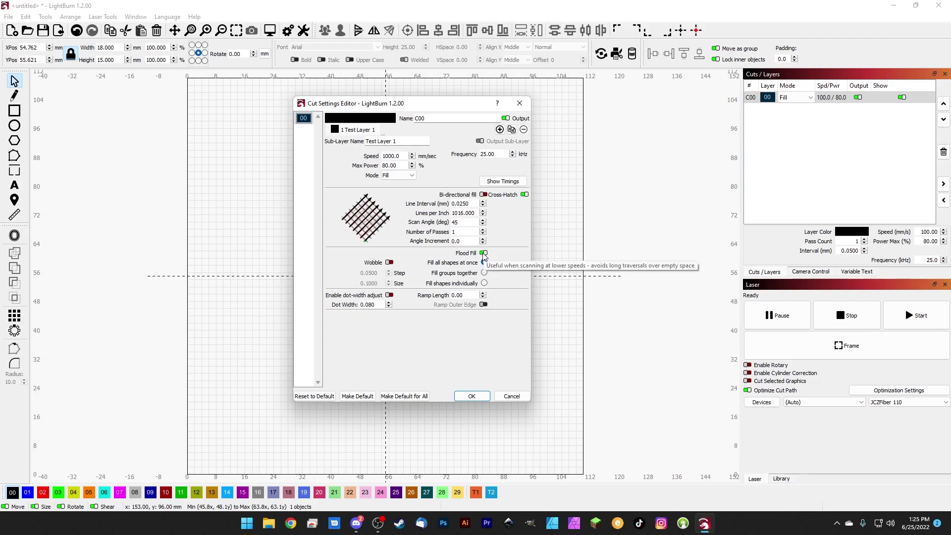
{"action": "left_click", "coordinate": [483, 254]}
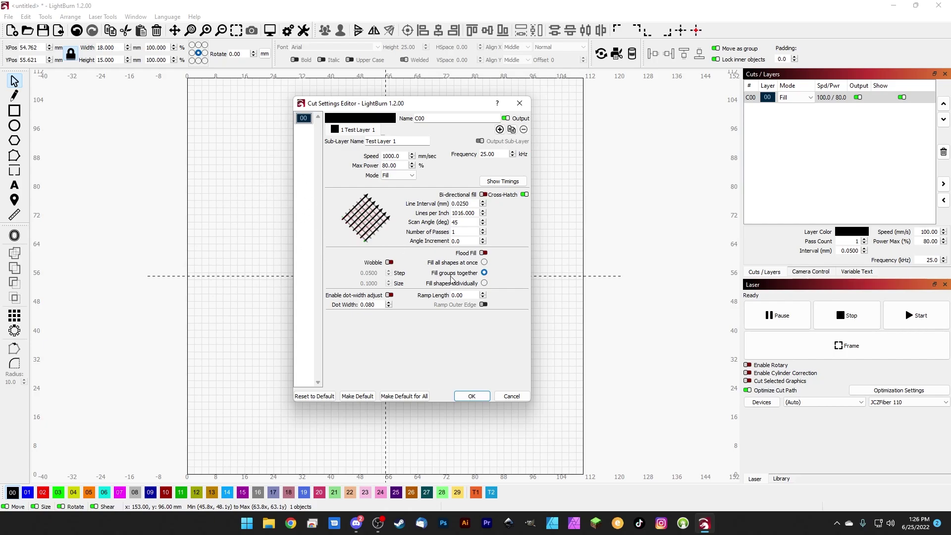
{"action": "left_click", "coordinate": [485, 283]}
Set speed to 300 mm/s and enable bi-directional fill and Flood Fill.
{"action": "left_click_drag", "start_coordinate": [403, 155], "coordinate": [346, 151]}
{"action": "type", "text": "300"}
{"action": "left_click", "coordinate": [483, 195]}
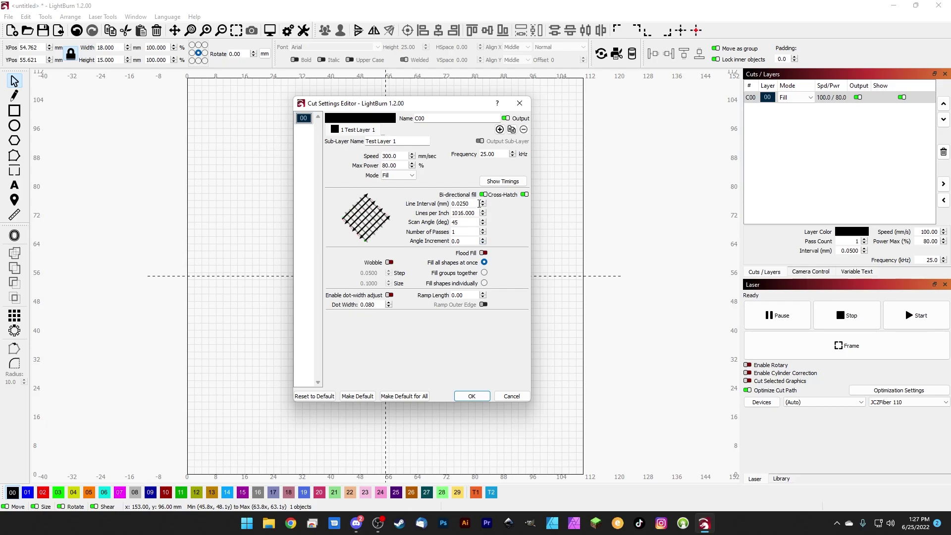
{"action": "left_click", "coordinate": [484, 254]}
{"action": "left_click_drag", "start_coordinate": [376, 103], "coordinate": [536, 140]}
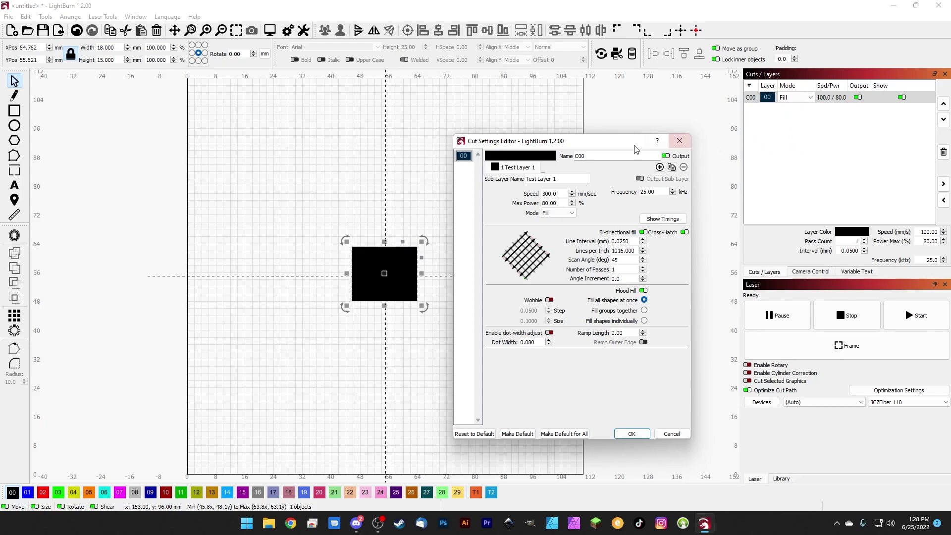
{"action": "left_click_drag", "start_coordinate": [614, 146], "coordinate": [427, 119]}
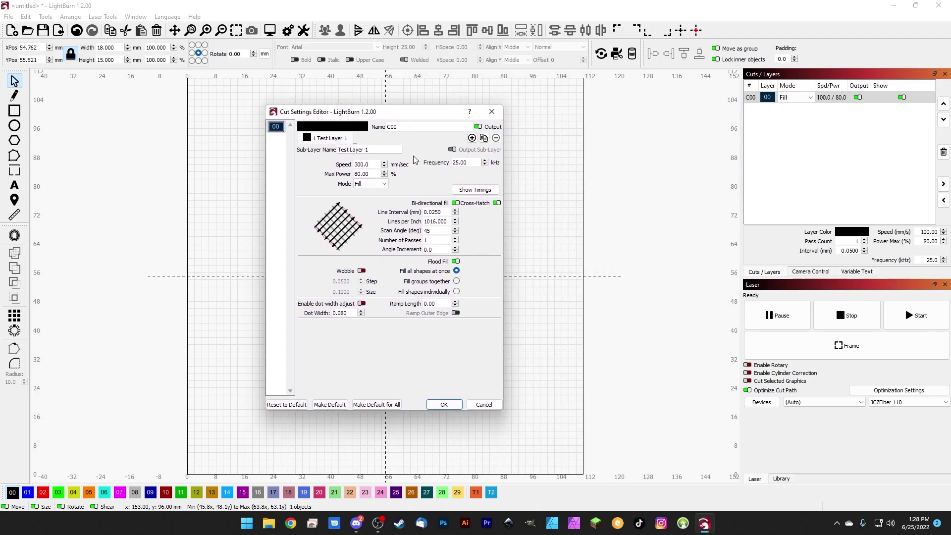
Add a second Line sub-layer to C00 and rename the first sub-layer 'Deep Engrave'.
{"action": "left_click", "coordinate": [472, 138]}
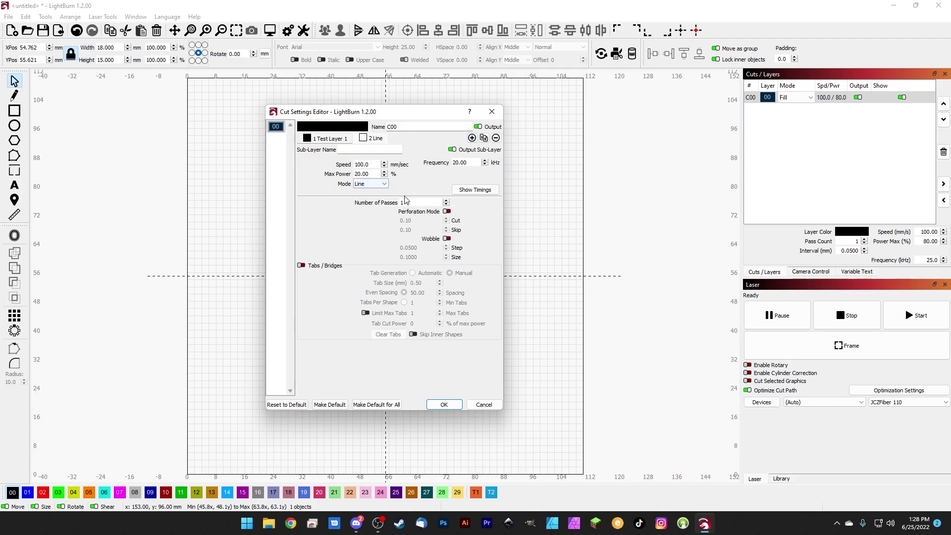
{"action": "left_click", "coordinate": [321, 142]}
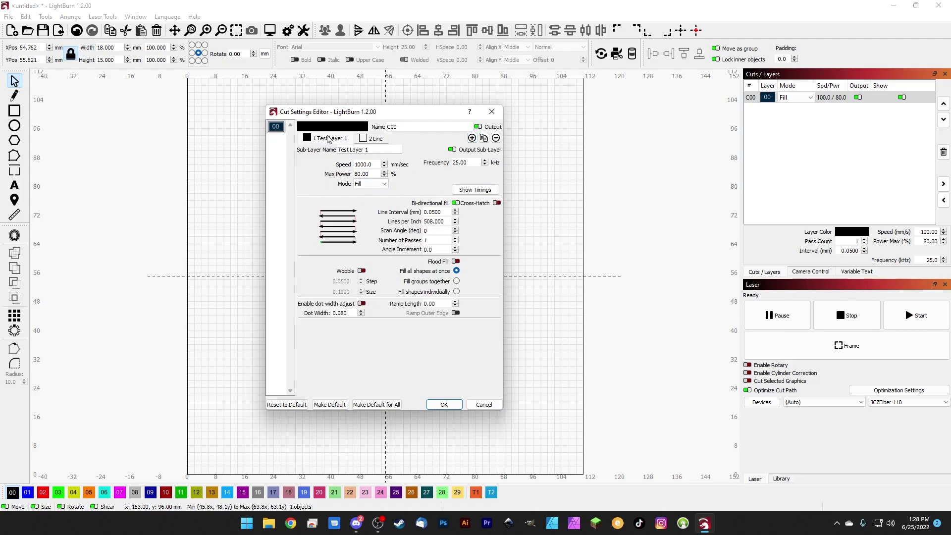
{"action": "left_click", "coordinate": [372, 141]}
{"action": "mouse_move", "coordinate": [379, 117]}
{"action": "left_mouse_down"}
{"action": "mouse_move", "coordinate": [380, 105]}
{"action": "mouse_move", "coordinate": [199, 125]}
{"action": "mouse_move", "coordinate": [382, 114]}
{"action": "left_mouse_up"}
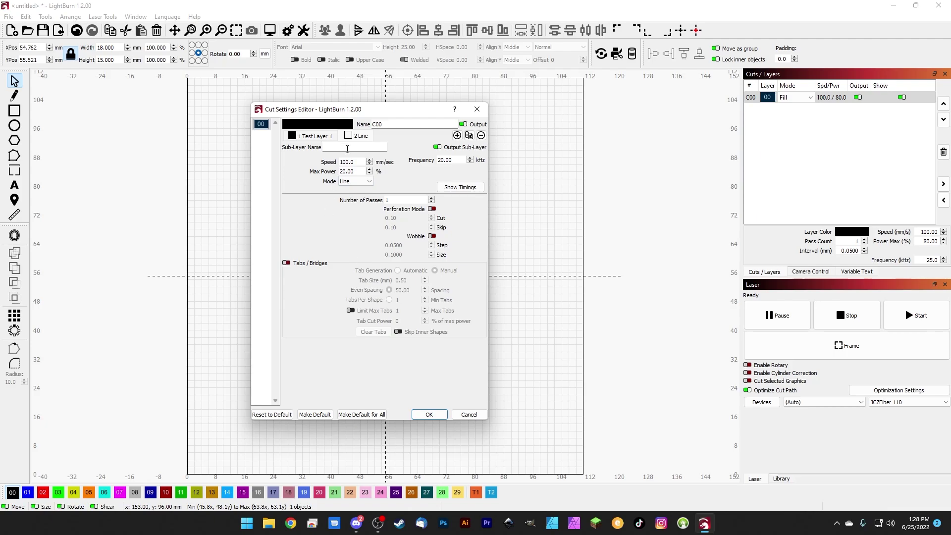
{"action": "left_click", "coordinate": [319, 137]}
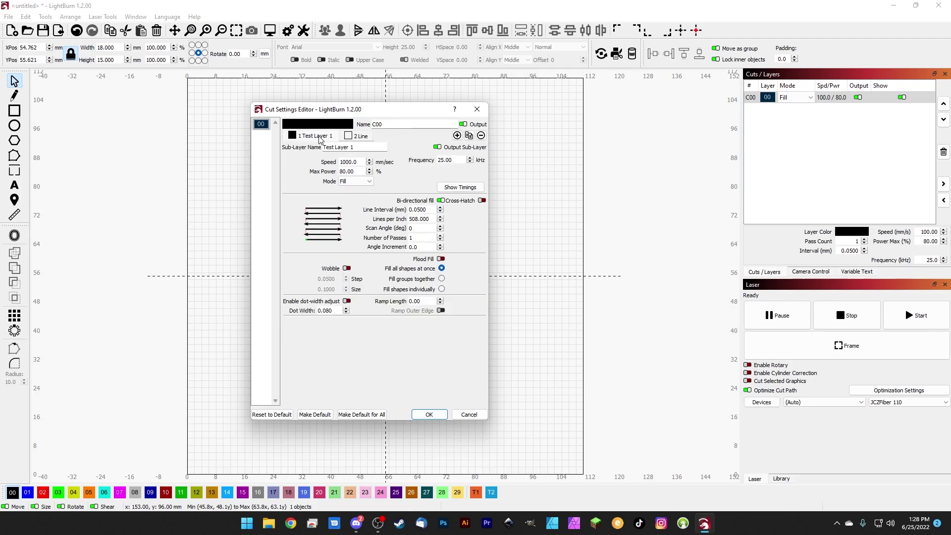
{"action": "left_click_drag", "start_coordinate": [349, 147], "coordinate": [313, 146]}
{"action": "type", "text": "Deep E"}
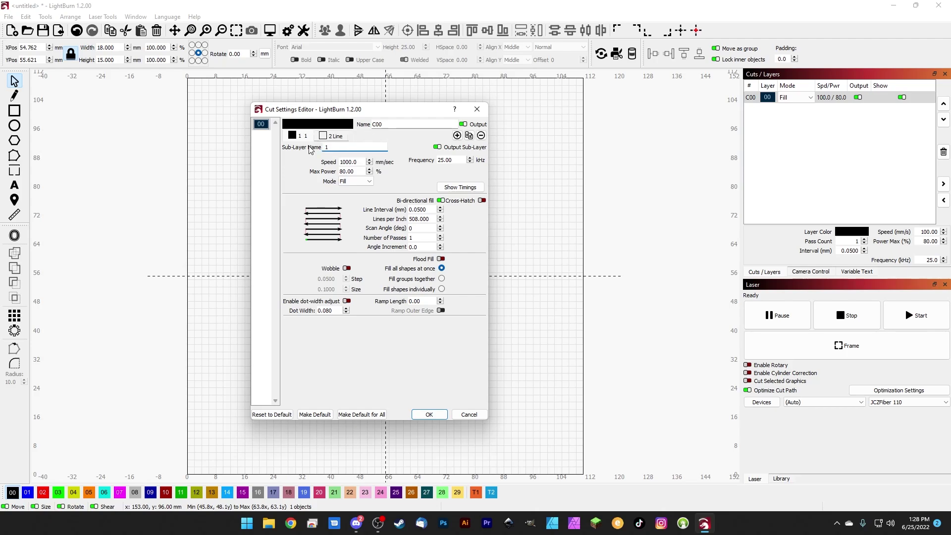
{"action": "type", "text": "ngrave"}
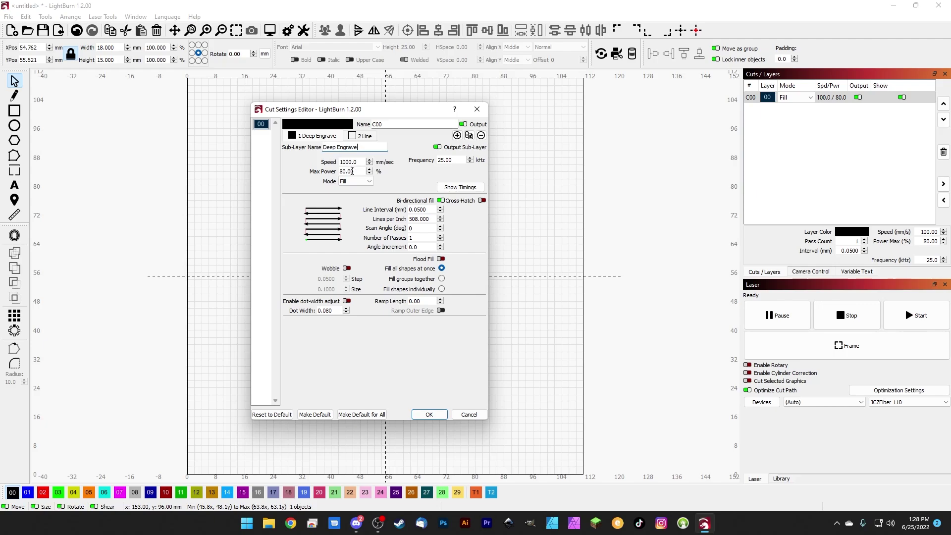
Give Deep Engrave 10 passes, 0.0025 mm interval, 45° angle, Cross-Hatch and Flood Fill.
{"action": "left_click_drag", "start_coordinate": [422, 238], "coordinate": [390, 238]}
{"action": "type", "text": "10"}
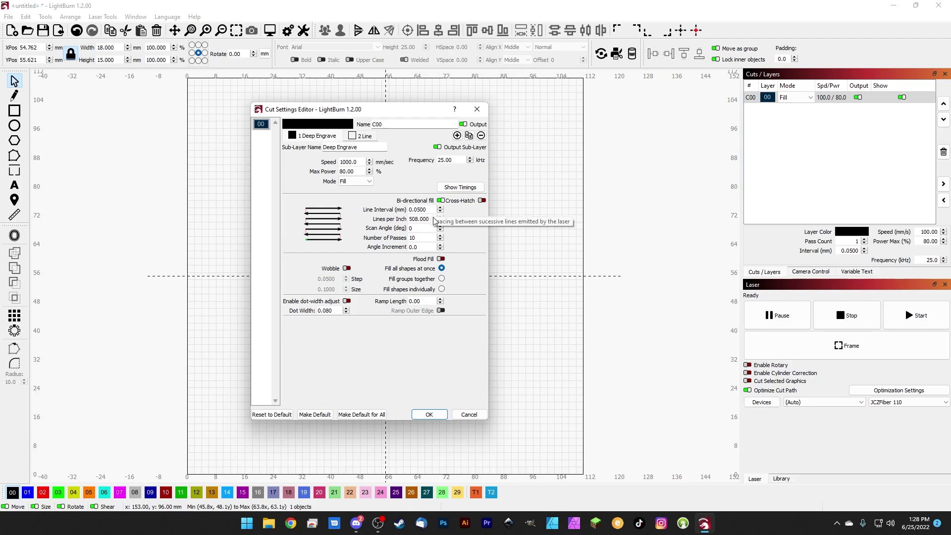
{"action": "left_click_drag", "start_coordinate": [427, 209], "coordinate": [419, 210]}
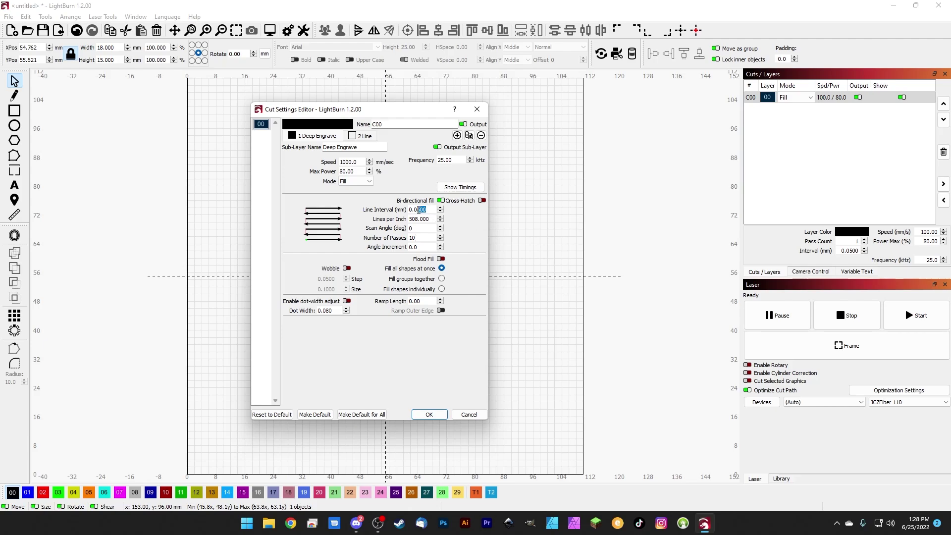
{"action": "type", "text": "02545"}
{"action": "left_click", "coordinate": [481, 200]}
{"action": "left_click", "coordinate": [440, 258]}
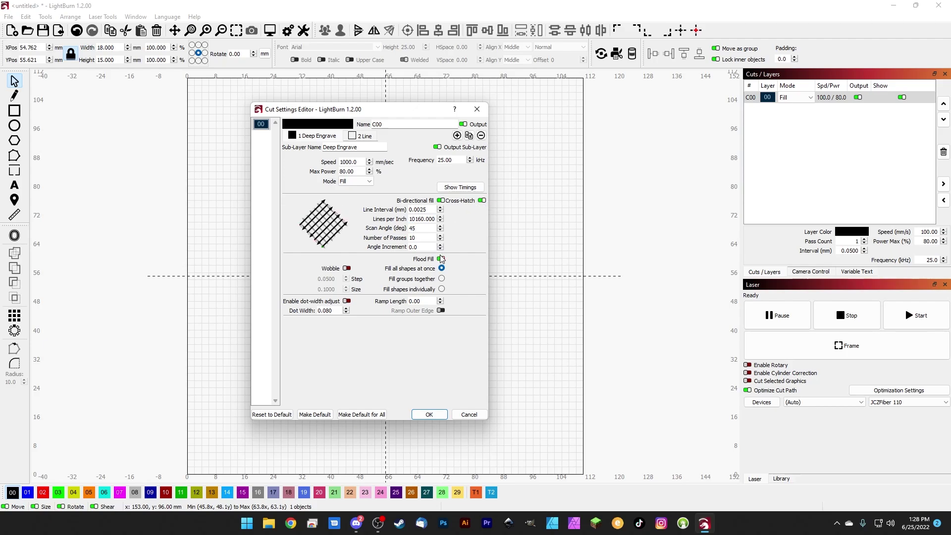
{"action": "left_click", "coordinate": [365, 137]}
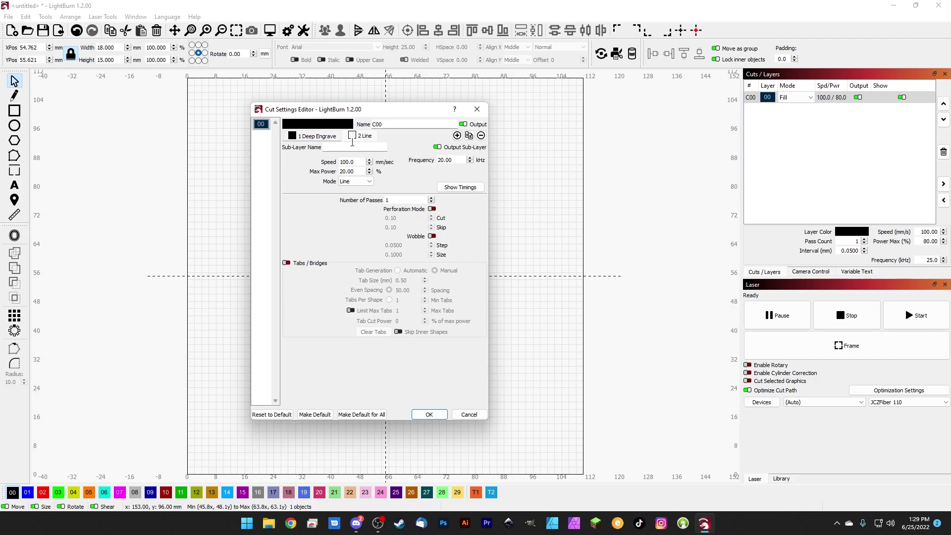
Rename sub-layer 2 'Clean Up' with 750 mm/s, 40% power, 45 kHz, Fill mode.
{"action": "left_click", "coordinate": [347, 146]}
{"action": "type", "text": "Clean Up"}
{"action": "double_click", "coordinate": [358, 162]}
{"action": "type", "text": "750"}
{"action": "key", "text": "Tab"}
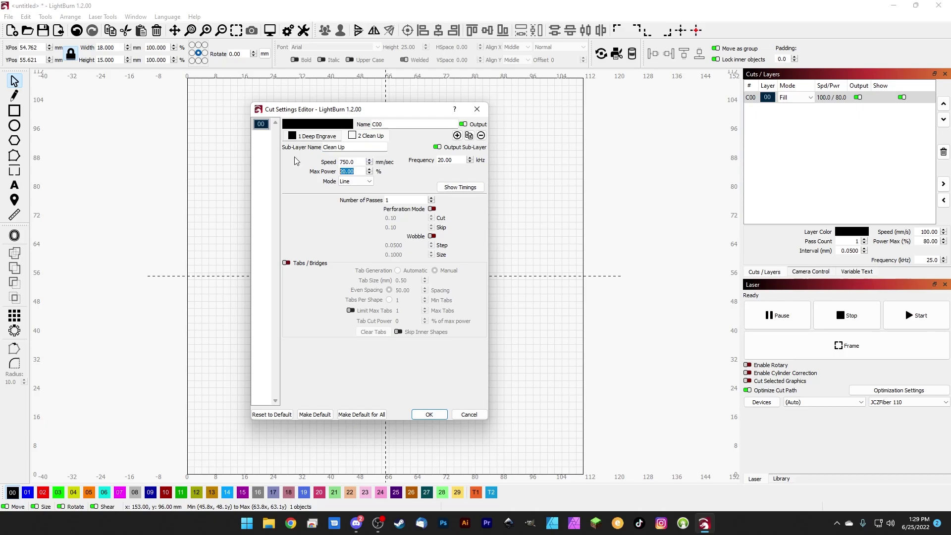
{"action": "type", "text": "40"}
{"action": "key", "text": "Tab"}
{"action": "type", "text": "45"}
{"action": "left_click", "coordinate": [355, 181]}
{"action": "left_click", "coordinate": [354, 198]}
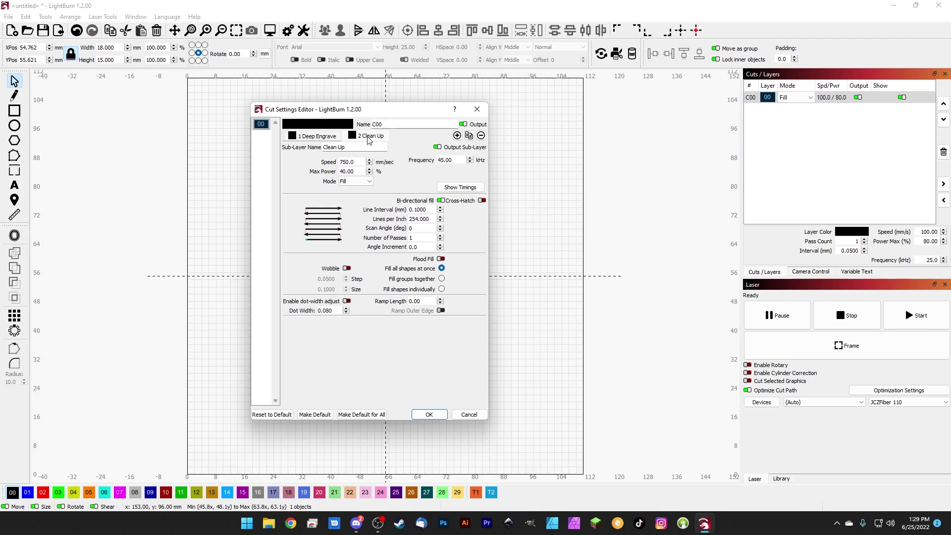
Give Clean Up a 0.025 mm line interval, 45° scan angle and Cross-Hatch.
{"action": "double_click", "coordinate": [411, 238]}
{"action": "double_click", "coordinate": [416, 210]}
{"action": "type", "text": "025"}
{"action": "double_click", "coordinate": [425, 231]}
{"action": "type", "text": "45"}
{"action": "left_click", "coordinate": [481, 200]}
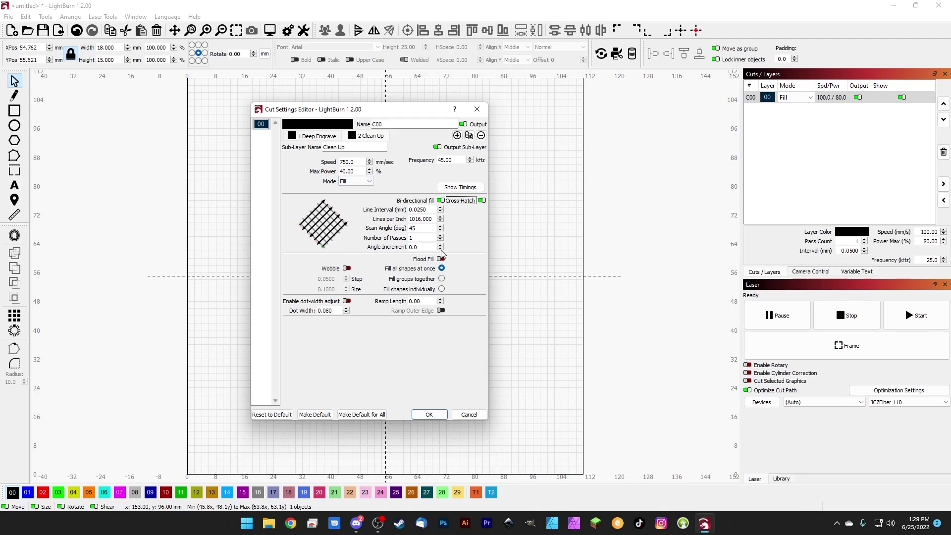
Check the Deep Engrave pass count, return to Clean Up, and move the dialog aside.
{"action": "left_click", "coordinate": [313, 140]}
{"action": "double_click", "coordinate": [416, 236]}
{"action": "left_click", "coordinate": [353, 138]}
{"action": "left_click", "coordinate": [417, 236]}
{"action": "left_click_drag", "start_coordinate": [389, 112], "coordinate": [231, 104]}
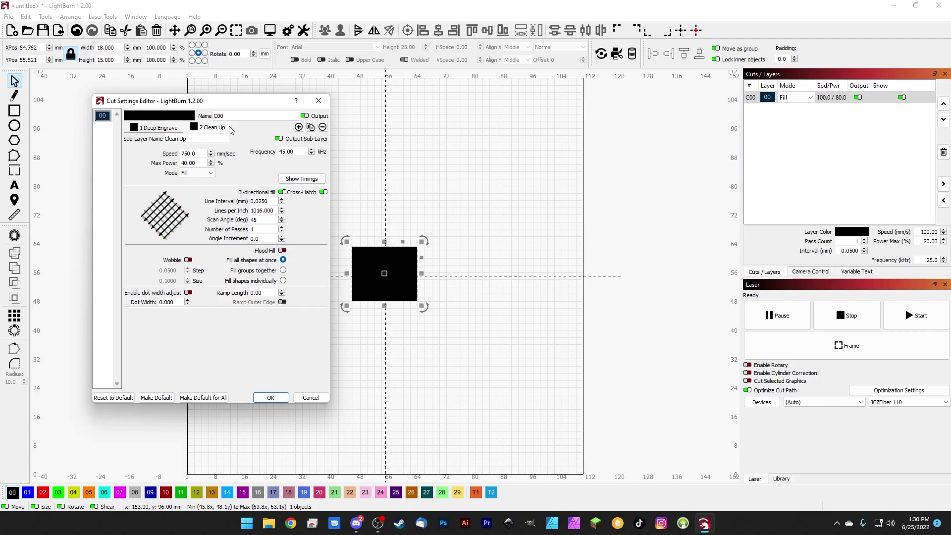
Compare the Deep Engrave and Clean Up tabs, then apply the settings to C00.
{"action": "left_click", "coordinate": [156, 128]}
{"action": "left_click", "coordinate": [210, 129]}
{"action": "left_click", "coordinate": [150, 130]}
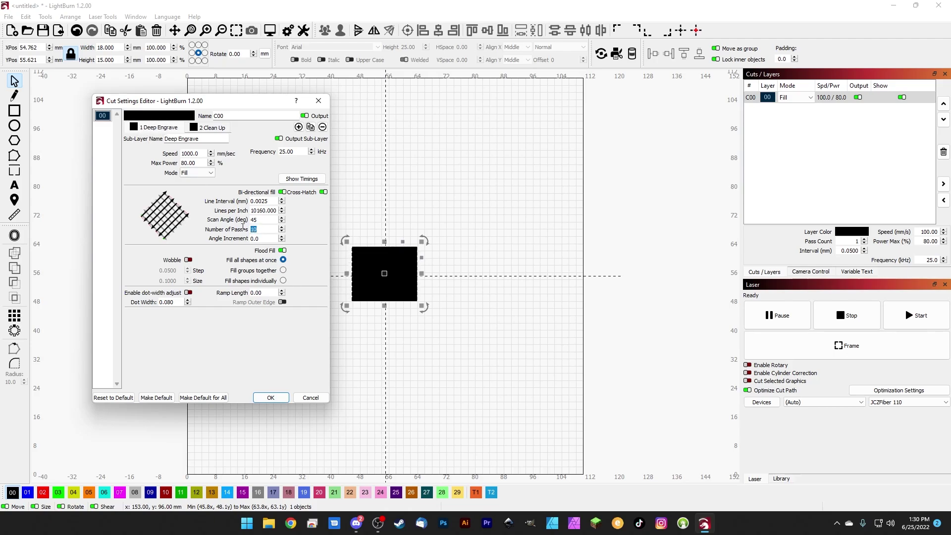
{"action": "left_click", "coordinate": [210, 130]}
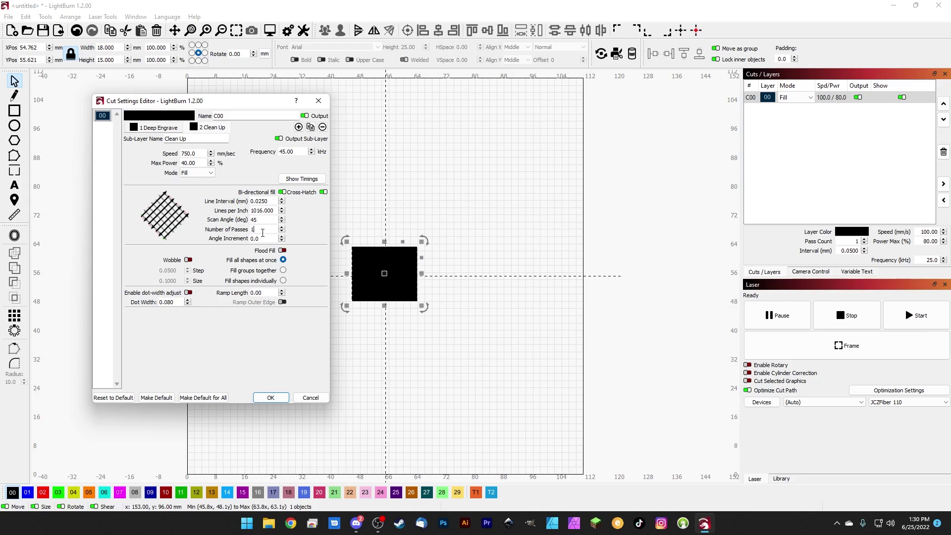
{"action": "left_click", "coordinate": [148, 129]}
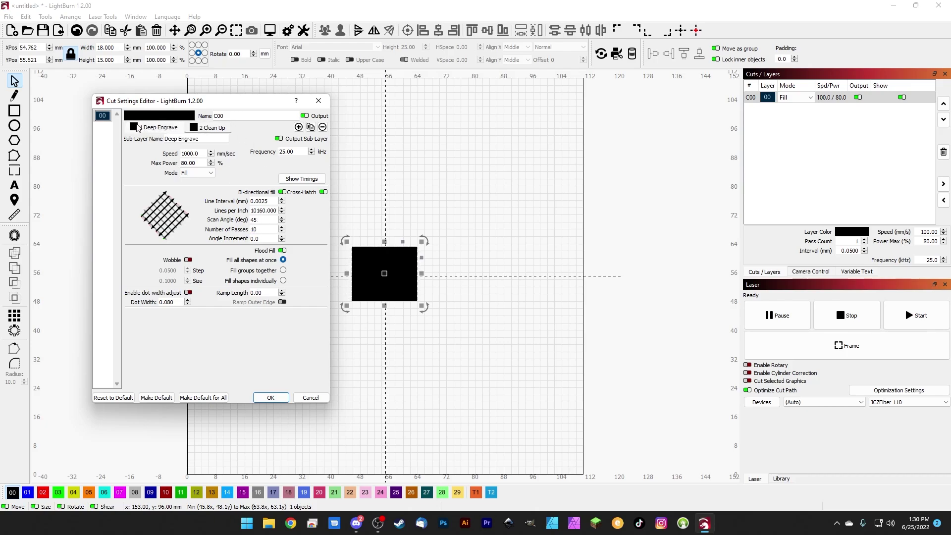
{"action": "left_click", "coordinate": [214, 129]}
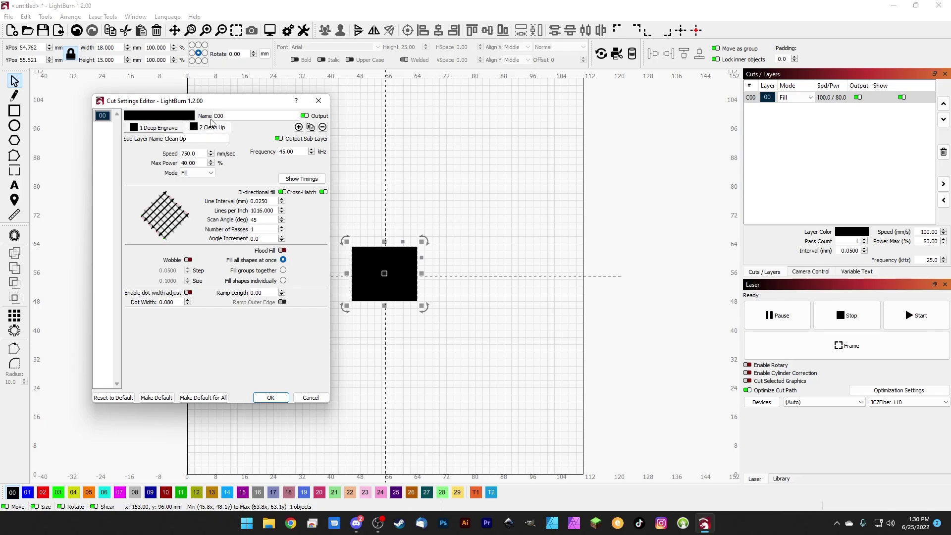
{"action": "left_click", "coordinate": [270, 398]}
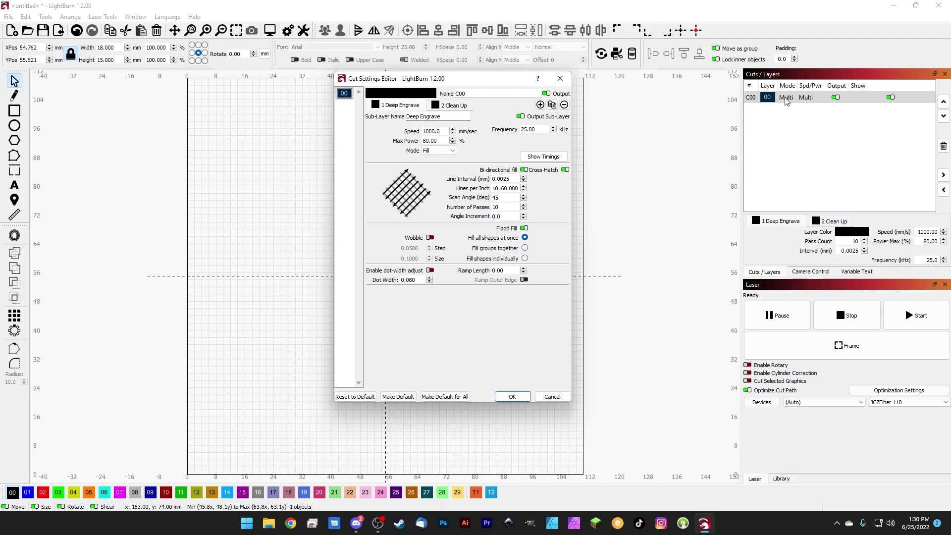
Review both sub-layers again and confirm the Cut Settings Editor with OK.
{"action": "left_click", "coordinate": [447, 105]}
{"action": "left_click", "coordinate": [410, 105]}
{"action": "left_click", "coordinate": [443, 106]}
{"action": "left_click", "coordinate": [410, 105]}
{"action": "left_click", "coordinate": [446, 106]}
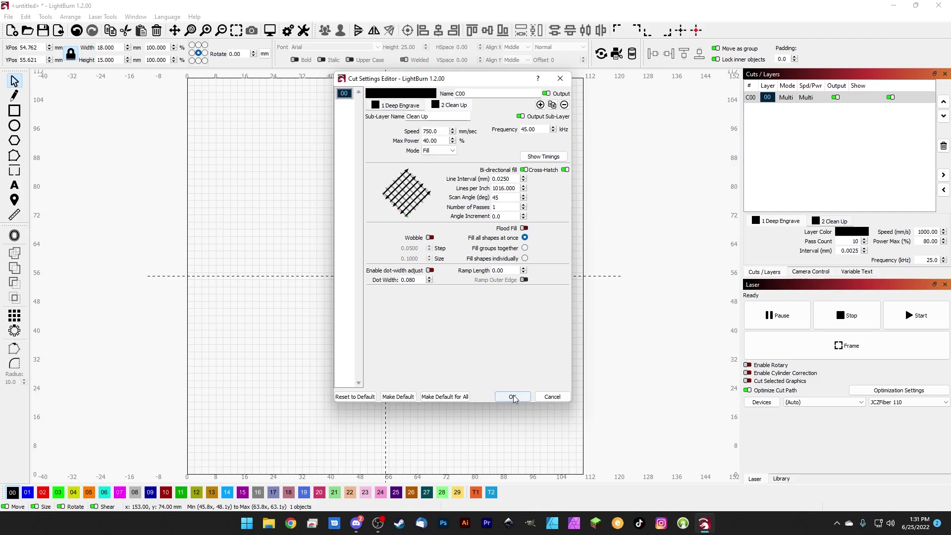
{"action": "left_click", "coordinate": [512, 396]}
Review C00's Deep Engrave and Clean Up values in Cuts/Layers, then start Frame.
{"action": "left_click", "coordinate": [825, 223]}
{"action": "left_click", "coordinate": [772, 224]}
{"action": "left_click", "coordinate": [823, 224]}
{"action": "left_click", "coordinate": [804, 350]}
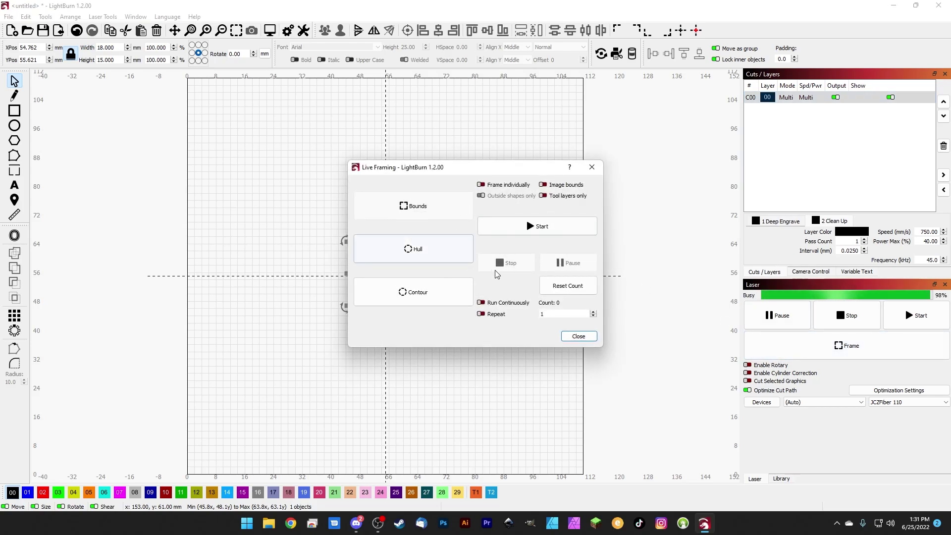
Move the Live Framing window aside and toggle Run Continuously on and off twice.
{"action": "left_click_drag", "start_coordinate": [492, 170], "coordinate": [315, 135]}
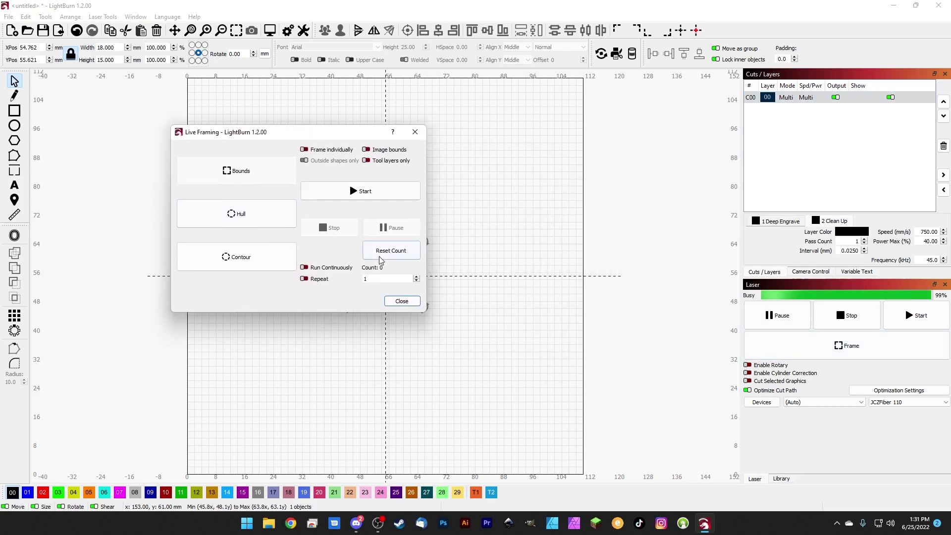
{"action": "double_click", "coordinate": [380, 278]}
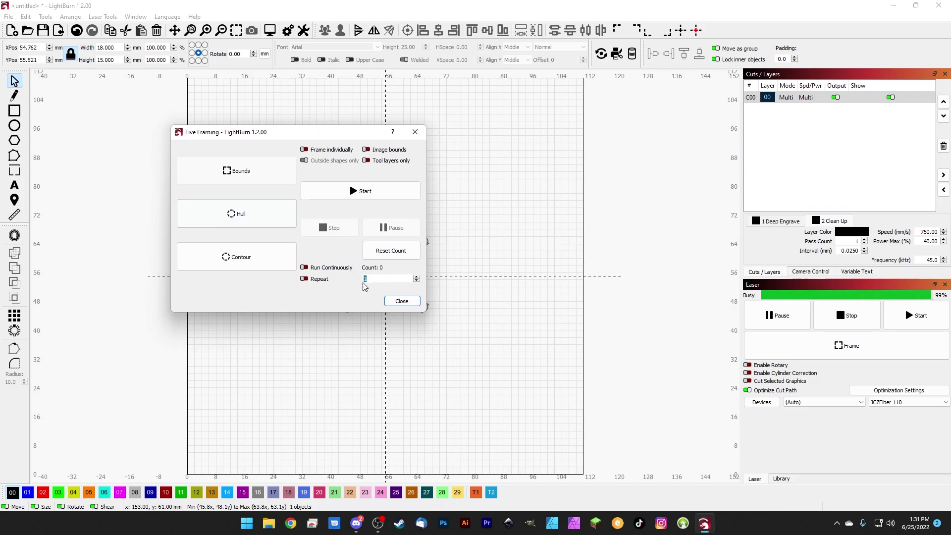
{"action": "left_click", "coordinate": [307, 269]}
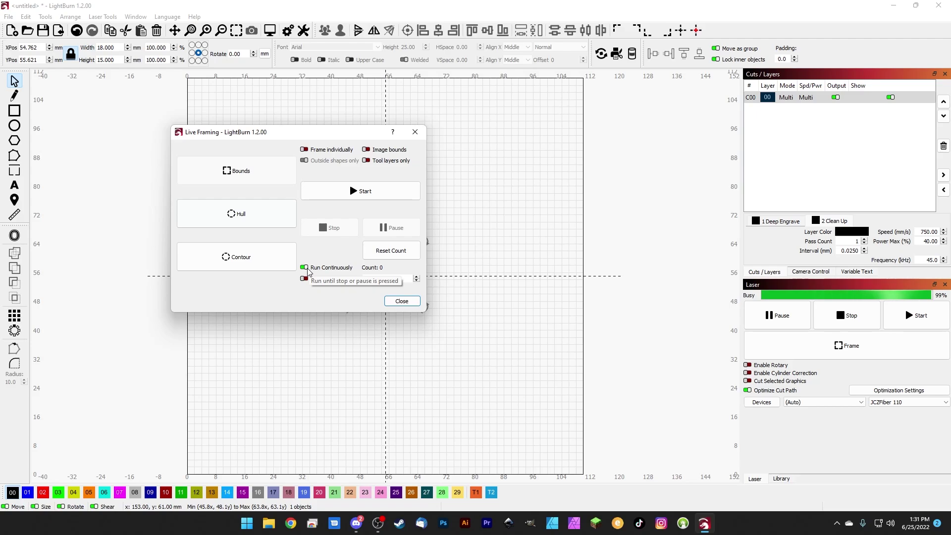
{"action": "left_click", "coordinate": [306, 268]}
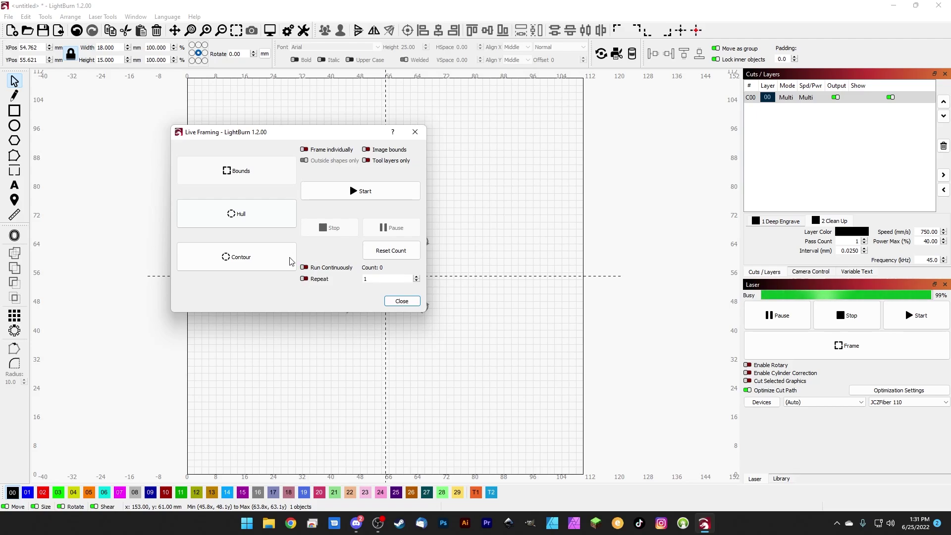
{"action": "left_click", "coordinate": [304, 269]}
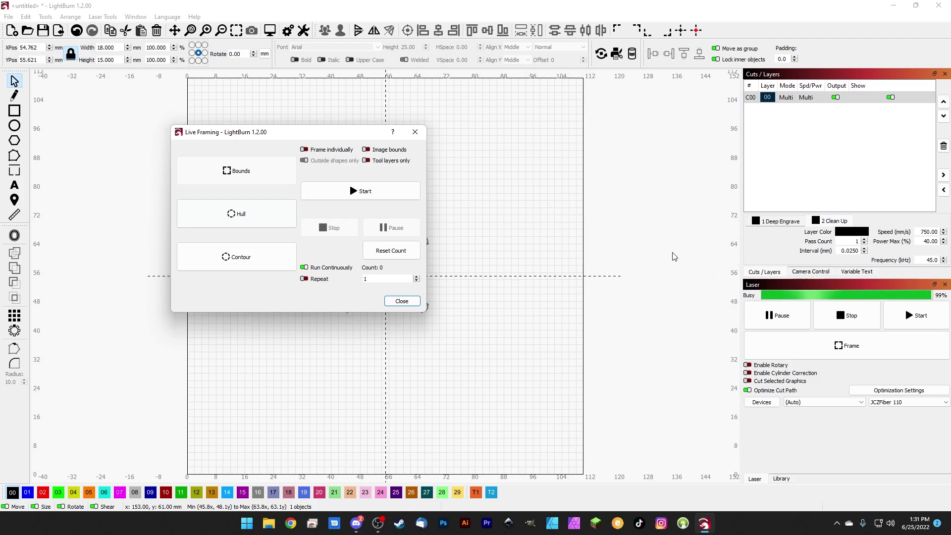
{"action": "left_click", "coordinate": [304, 268]}
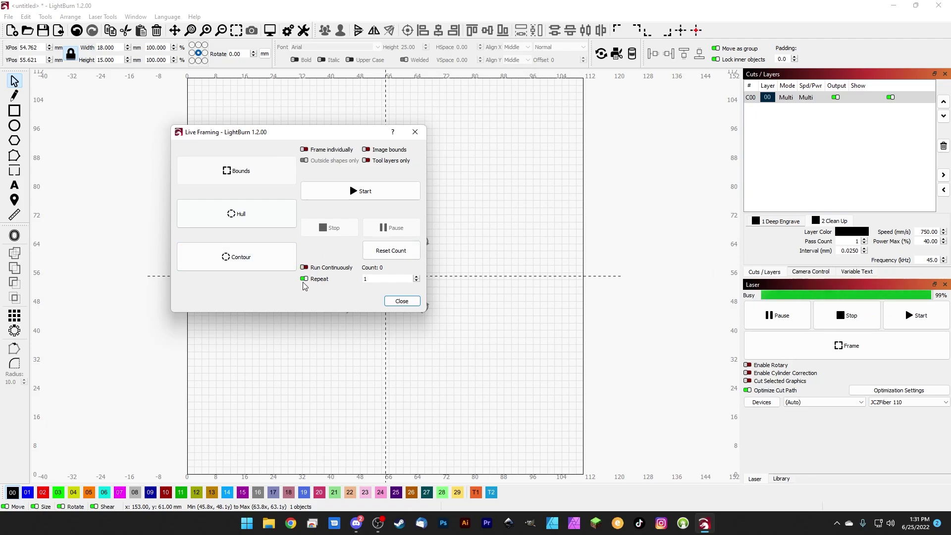
Enter a repeat count of 10, clear it again, and close Live Framing.
{"action": "key", "text": "Tab"}
{"action": "type", "text": "10"}
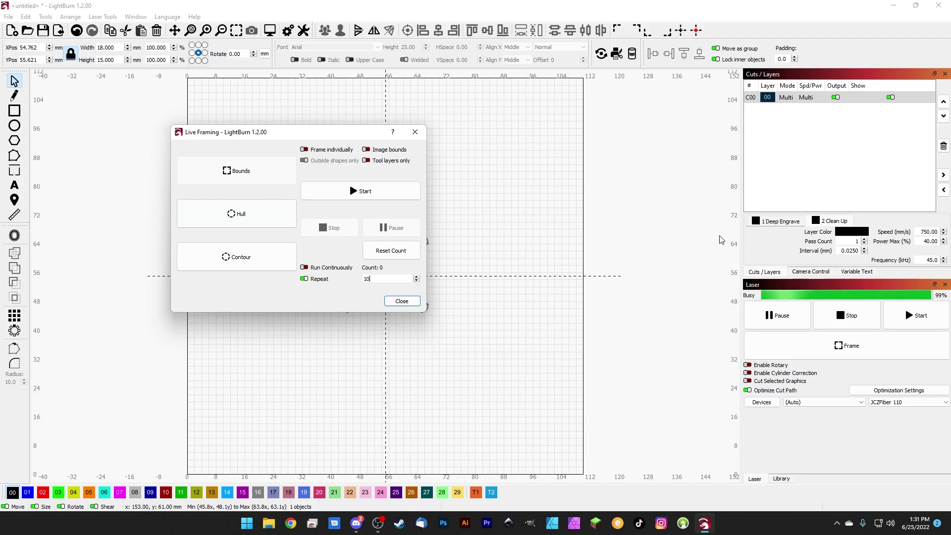
{"action": "double_click", "coordinate": [367, 279]}
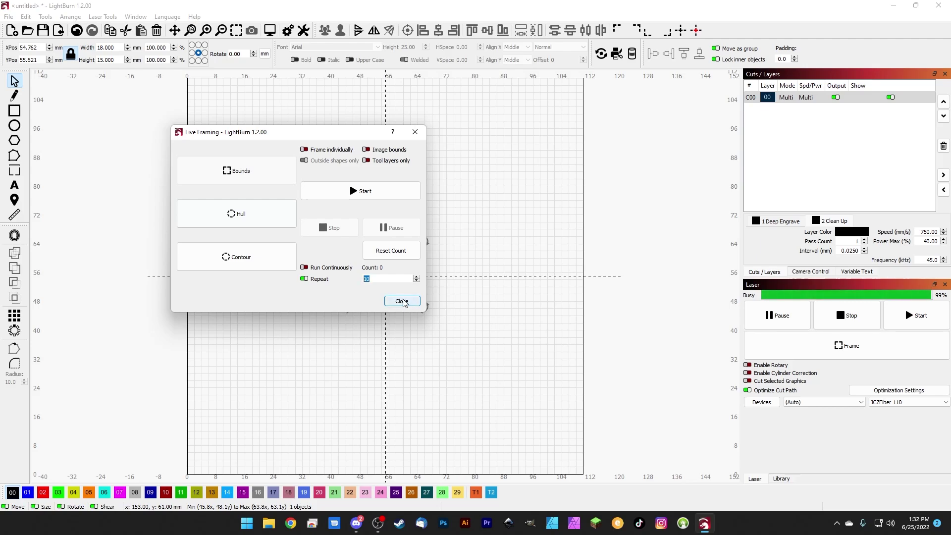
{"action": "left_click", "coordinate": [372, 278]}
{"action": "key", "text": "Return"}
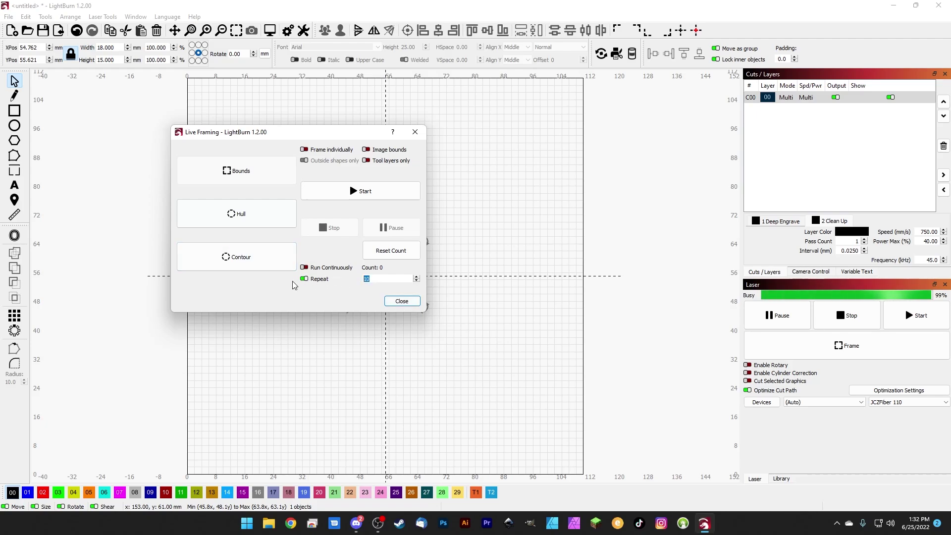
{"action": "key", "text": "BackSpace"}
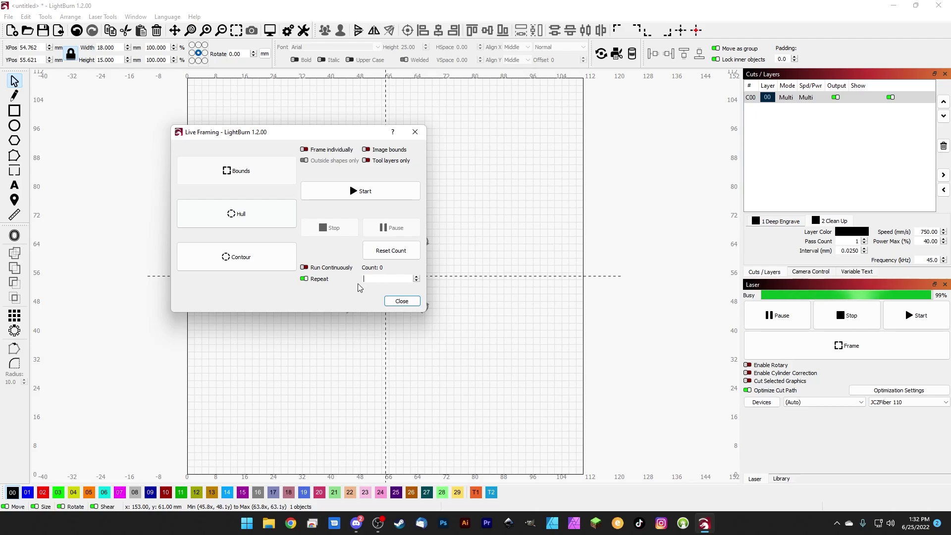
{"action": "left_click", "coordinate": [401, 301]}
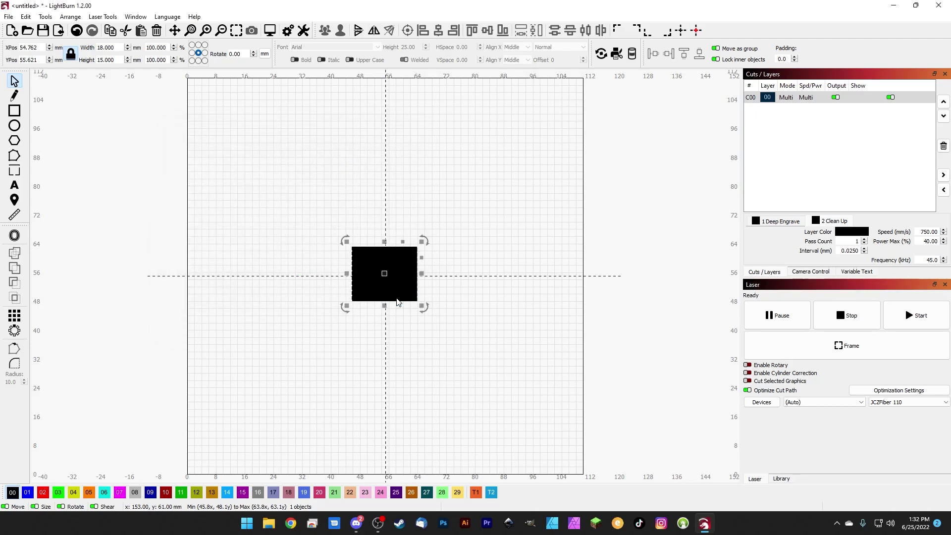
Draw four small circles to the left, above, right and below the black rectangle.
{"action": "left_click", "coordinate": [608, 272]}
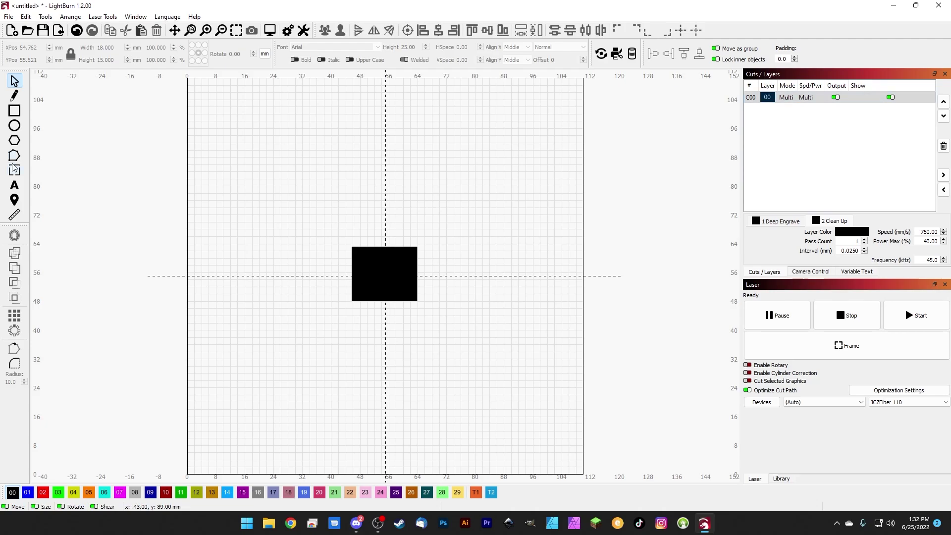
{"action": "left_click", "coordinate": [14, 126]}
{"action": "left_click_drag", "start_coordinate": [325, 268], "coordinate": [348, 292]}
{"action": "left_click_drag", "start_coordinate": [374, 226], "coordinate": [392, 244]}
{"action": "left_click_drag", "start_coordinate": [428, 269], "coordinate": [447, 288]}
{"action": "left_click_drag", "start_coordinate": [381, 305], "coordinate": [401, 323]}
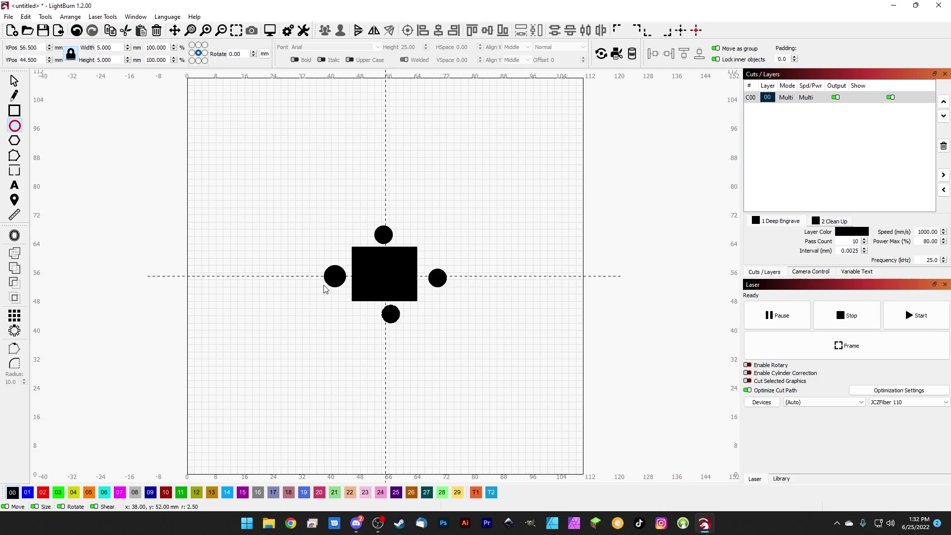
Select all four circles and assign them to layer 01.
{"action": "left_click", "coordinate": [14, 81]}
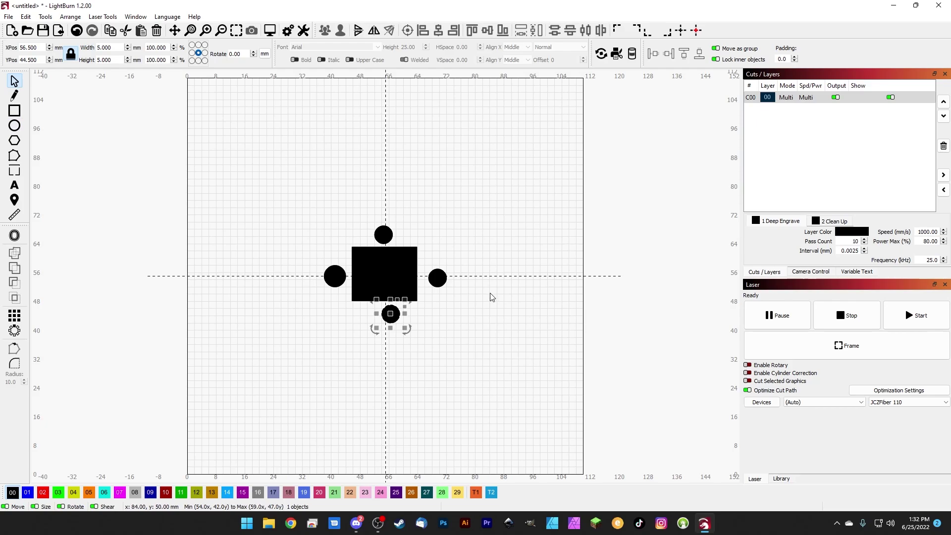
{"action": "left_click", "coordinate": [437, 277]}
{"action": "left_click", "coordinate": [383, 234]}
{"action": "left_click", "coordinate": [335, 275]}
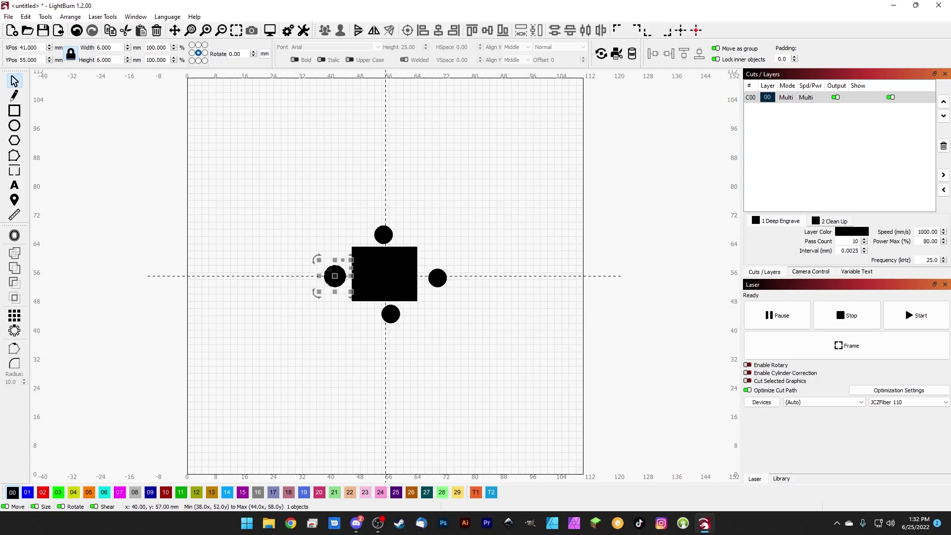
{"action": "left_click", "coordinate": [384, 234], "text": "shift"}
{"action": "left_click", "coordinate": [438, 277], "text": "shift"}
{"action": "left_click", "coordinate": [391, 313], "text": "shift"}
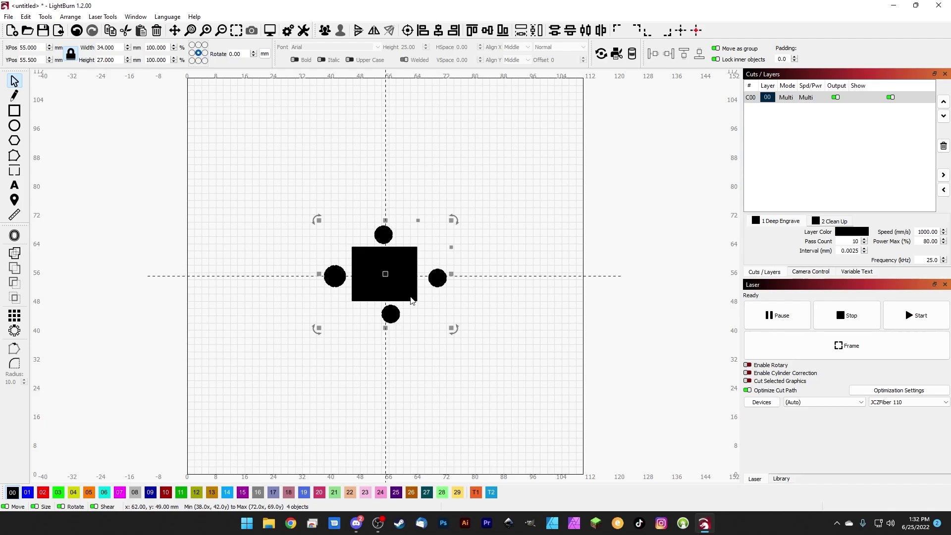
{"action": "left_click", "coordinate": [29, 493]}
Open the cut settings for layer C01.
{"action": "left_click", "coordinate": [524, 294]}
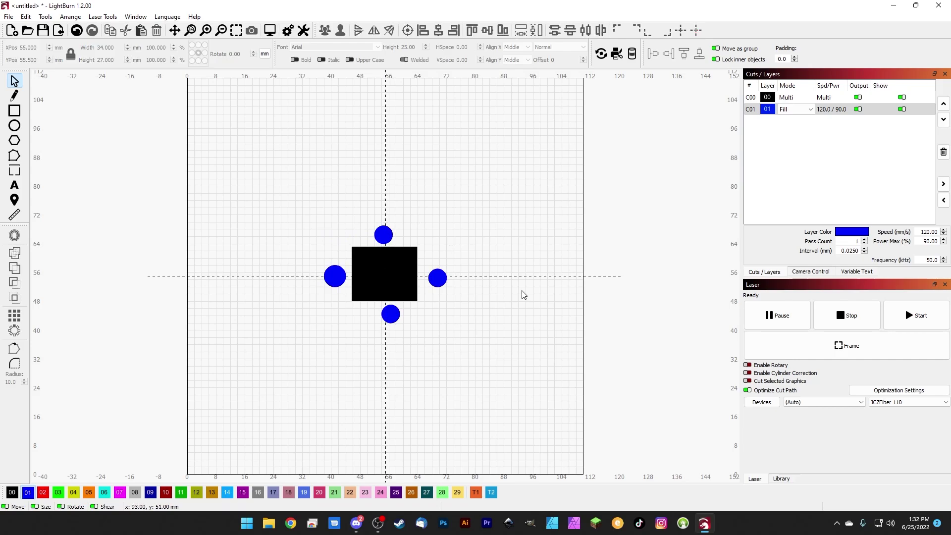
{"action": "left_click", "coordinate": [774, 111]}
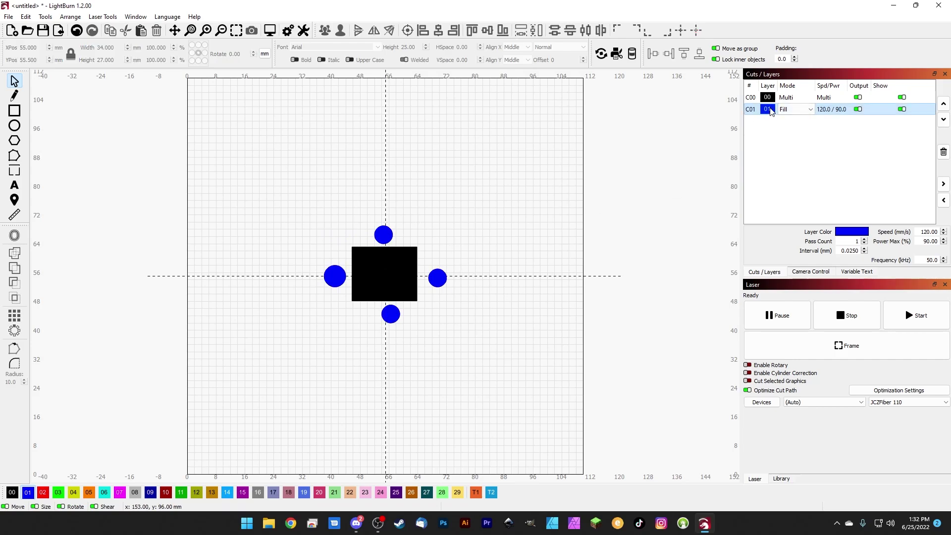
{"action": "double_click", "coordinate": [774, 111]}
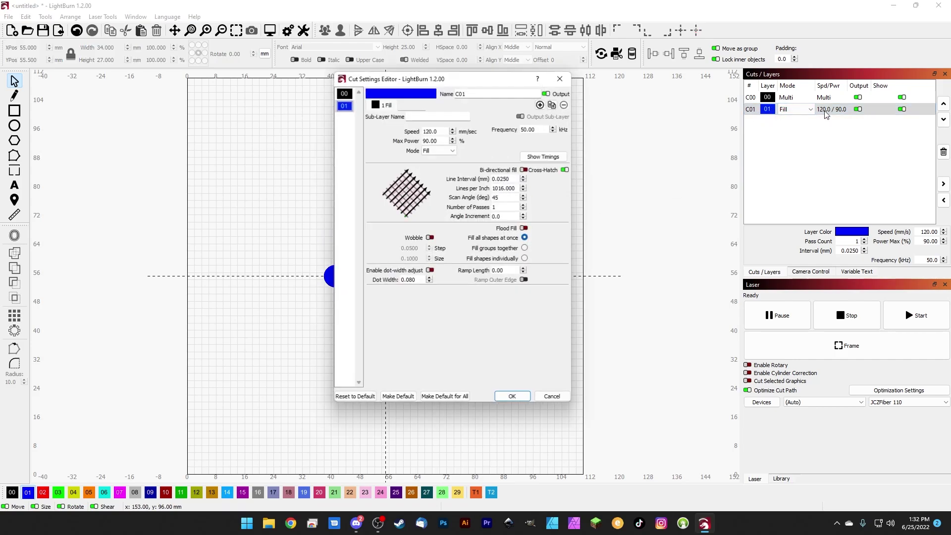
{"action": "left_click_drag", "start_coordinate": [447, 85], "coordinate": [351, 85]}
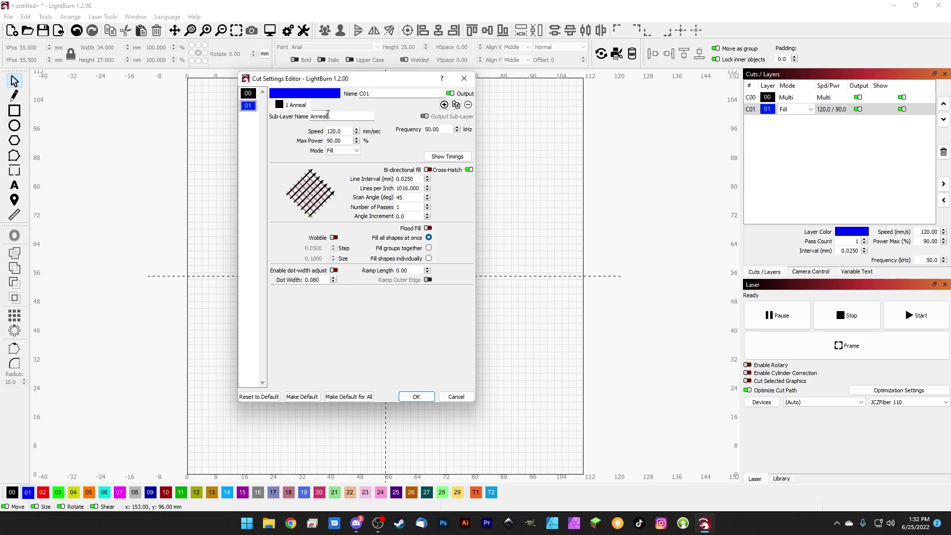
Try speed 300, max power 2 and frequency 20 on C01, then discard the changes.
{"action": "key", "text": "Tab"}
{"action": "type", "text": "300"}
{"action": "key", "text": "Tab"}
{"action": "type", "text": "2"}
{"action": "key", "text": "Tab"}
{"action": "type", "text": "20"}
{"action": "left_click", "coordinate": [464, 78]}
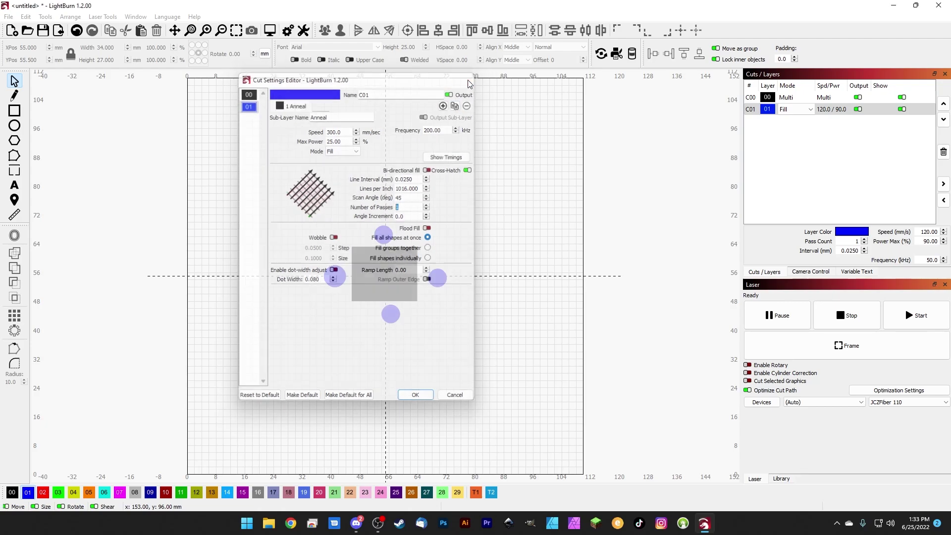
Review layer C00's Clean Up sub-layer settings and close them.
{"action": "left_click", "coordinate": [824, 99]}
{"action": "double_click", "coordinate": [824, 98]}
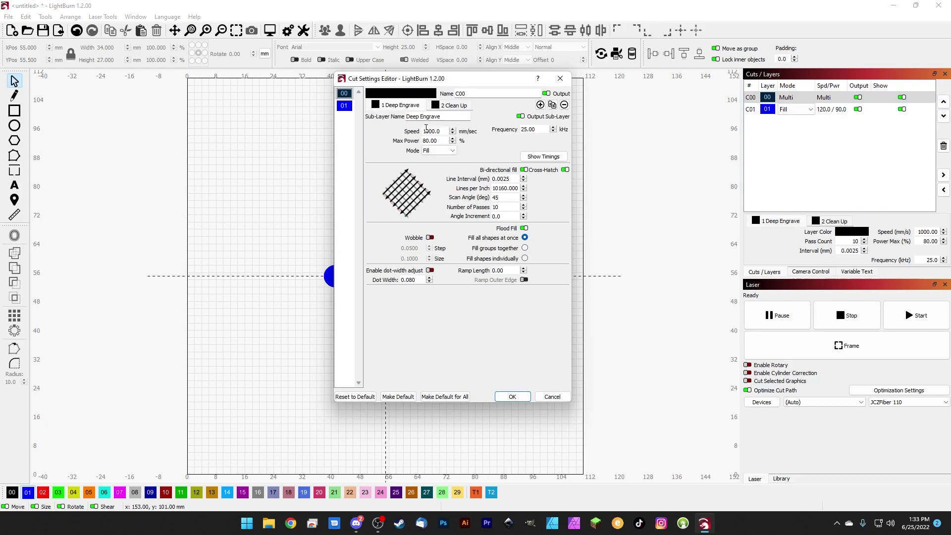
{"action": "left_click", "coordinate": [462, 106]}
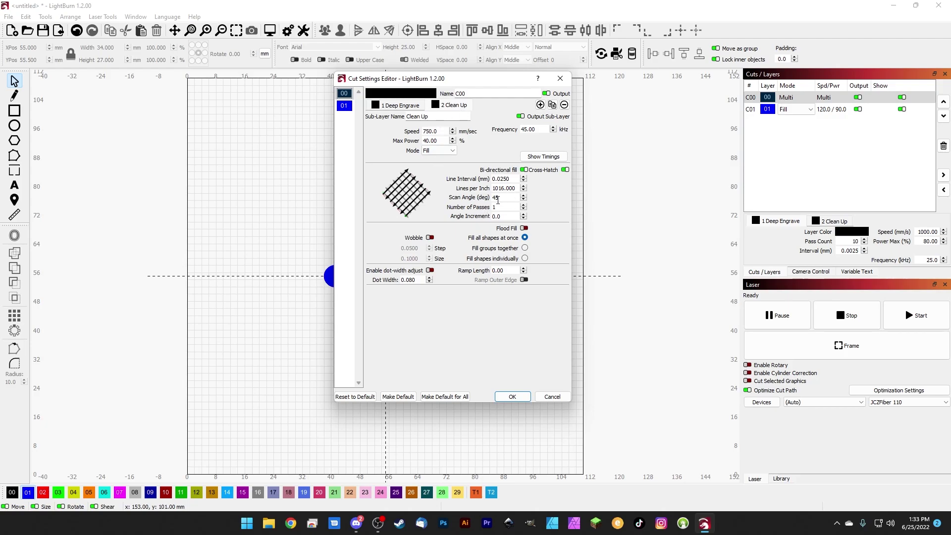
{"action": "left_click", "coordinate": [560, 79]}
Confirm C01's cut settings unchanged with OK, then start framing the job.
{"action": "left_click", "coordinate": [837, 111]}
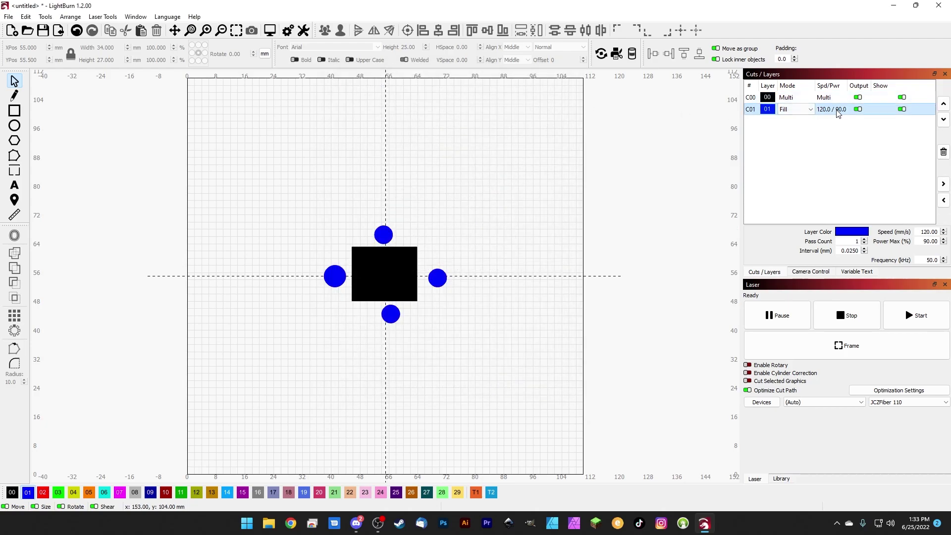
{"action": "double_click", "coordinate": [829, 112]}
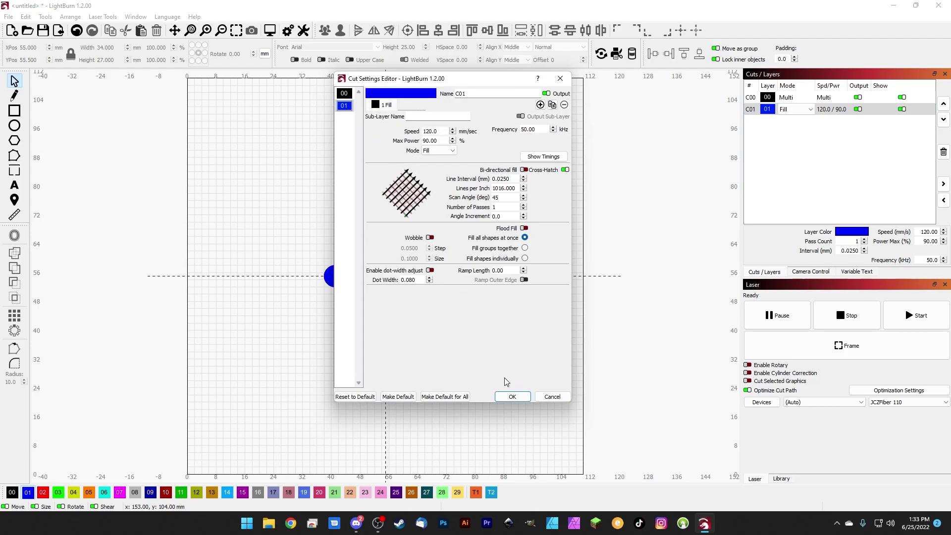
{"action": "left_click", "coordinate": [506, 397]}
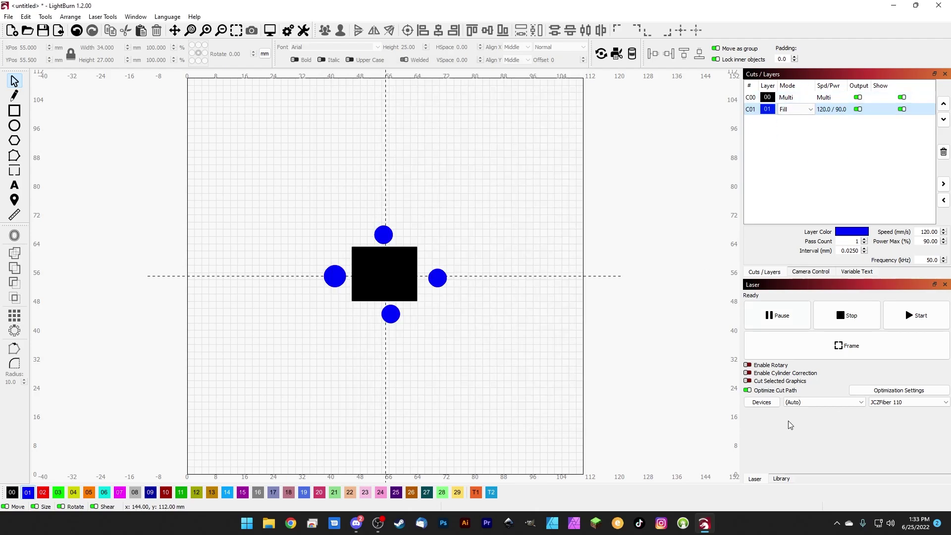
{"action": "left_click", "coordinate": [848, 348]}
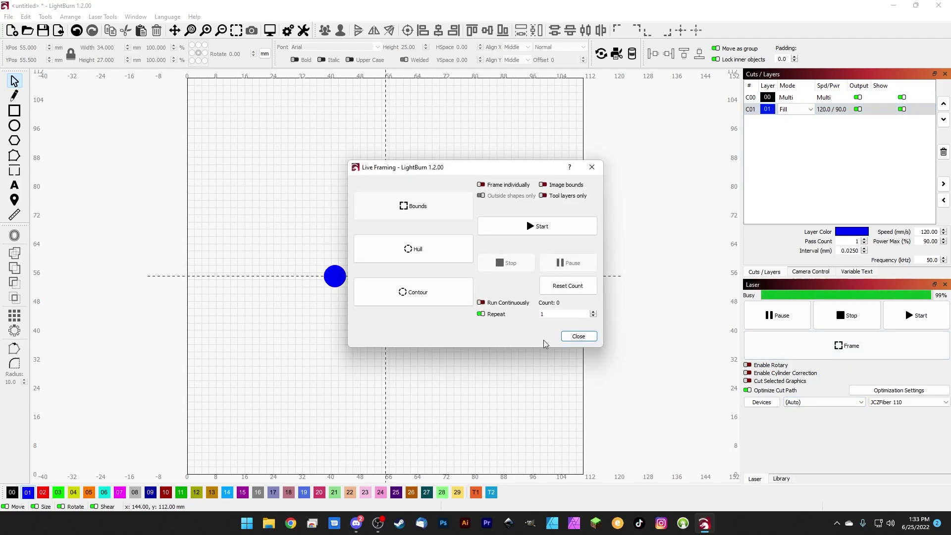
{"action": "left_click", "coordinate": [578, 336]}
{"action": "left_click", "coordinate": [826, 98]}
{"action": "left_click", "coordinate": [830, 109]}
{"action": "left_click", "coordinate": [830, 98]}
{"action": "left_click", "coordinate": [829, 109]}
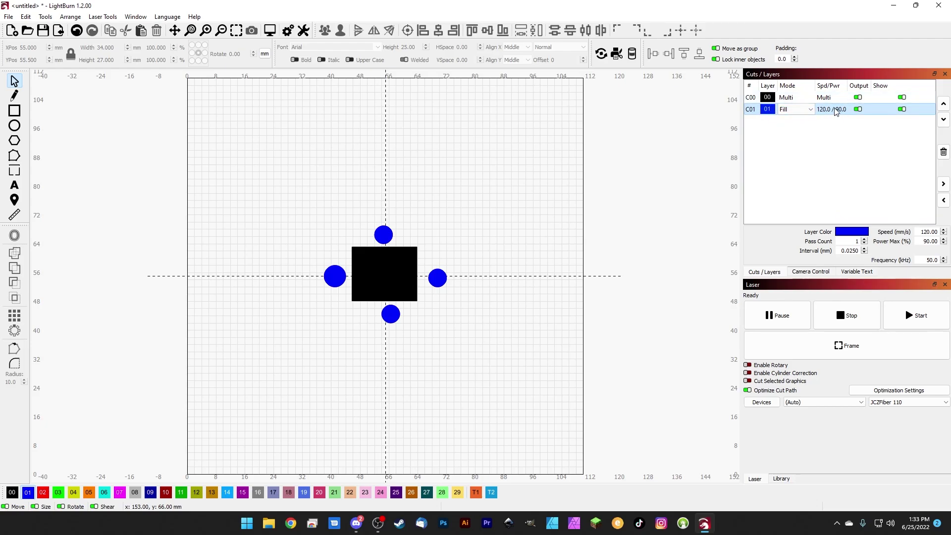
{"action": "left_click", "coordinate": [943, 103]}
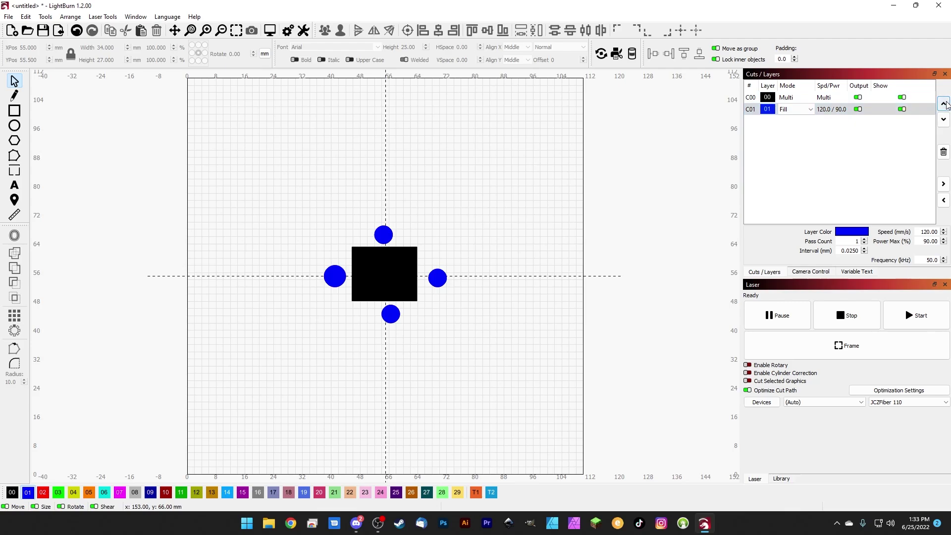
{"action": "left_click", "coordinate": [834, 99]}
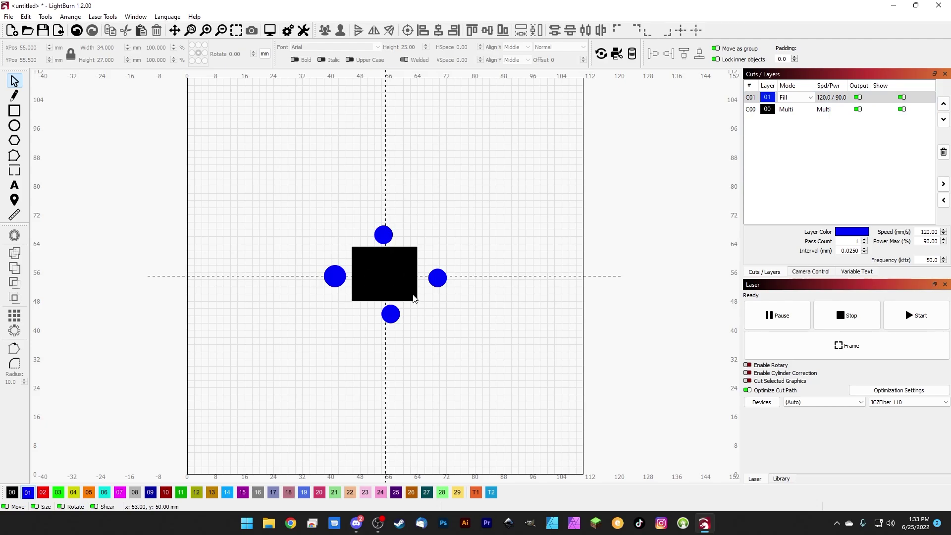
{"action": "left_click", "coordinate": [943, 118]}
{"action": "left_click", "coordinate": [943, 119]}
{"action": "left_click", "coordinate": [943, 103]}
{"action": "left_click", "coordinate": [943, 119]}
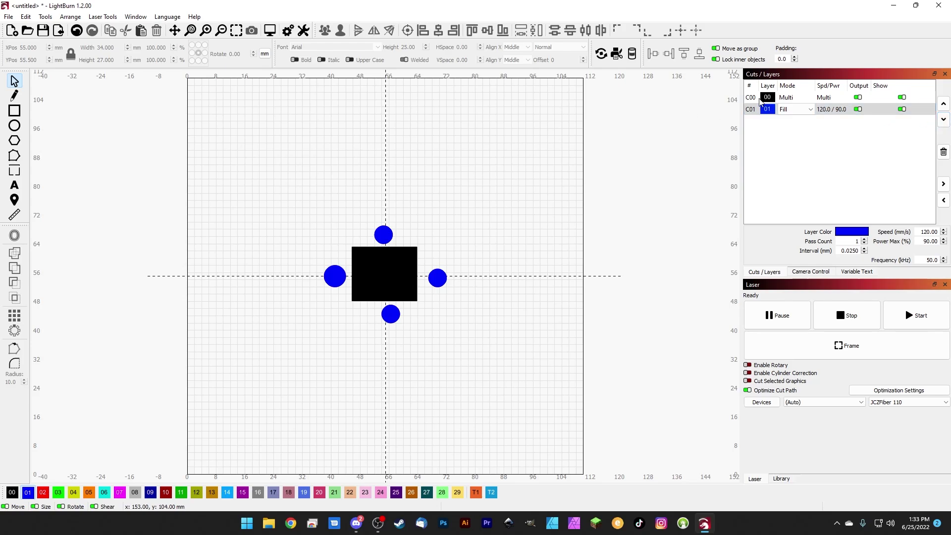
{"action": "left_click", "coordinate": [16, 128]}
Draw three more ellipses at the upper left, bottom and left of the page.
{"action": "mouse_move", "coordinate": [270, 147]}
{"action": "left_mouse_down"}
{"action": "mouse_move", "coordinate": [307, 203]}
{"action": "mouse_move", "coordinate": [328, 215]}
{"action": "left_mouse_up"}
{"action": "left_click_drag", "start_coordinate": [521, 346], "coordinate": [399, 400]}
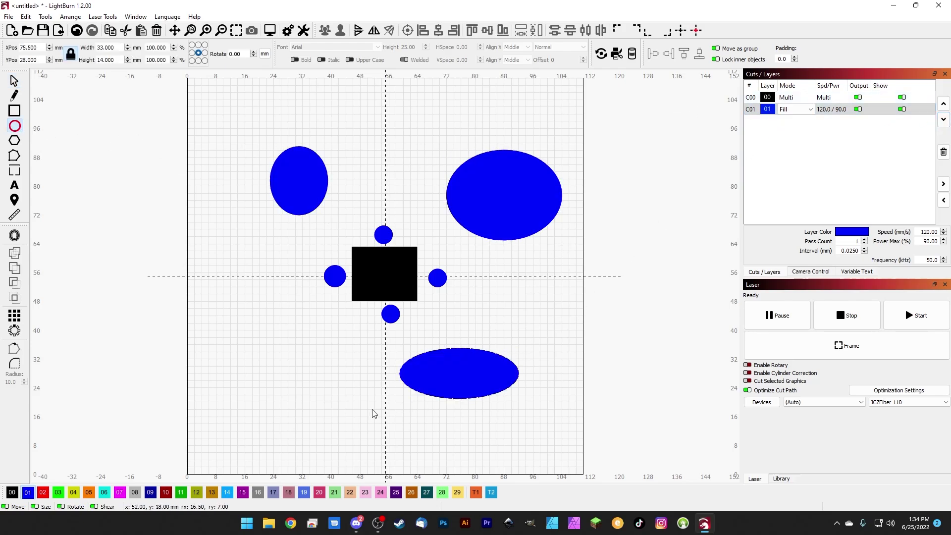
{"action": "left_click_drag", "start_coordinate": [293, 385], "coordinate": [181, 242]}
Assign the ellipses to layers 02 red, 03 green, 05 orange and 06 cyan.
{"action": "left_click", "coordinate": [14, 81]}
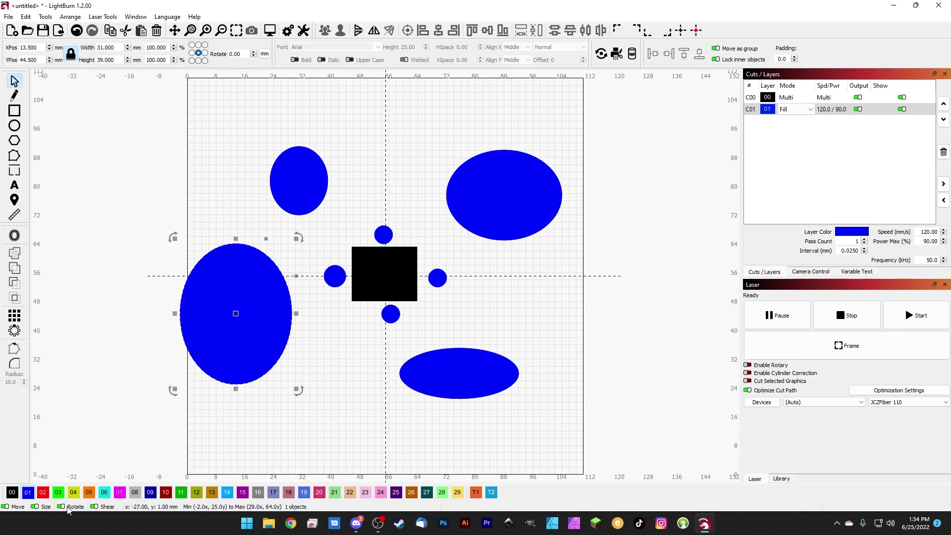
{"action": "left_click", "coordinate": [43, 491]}
{"action": "left_click", "coordinate": [289, 201]}
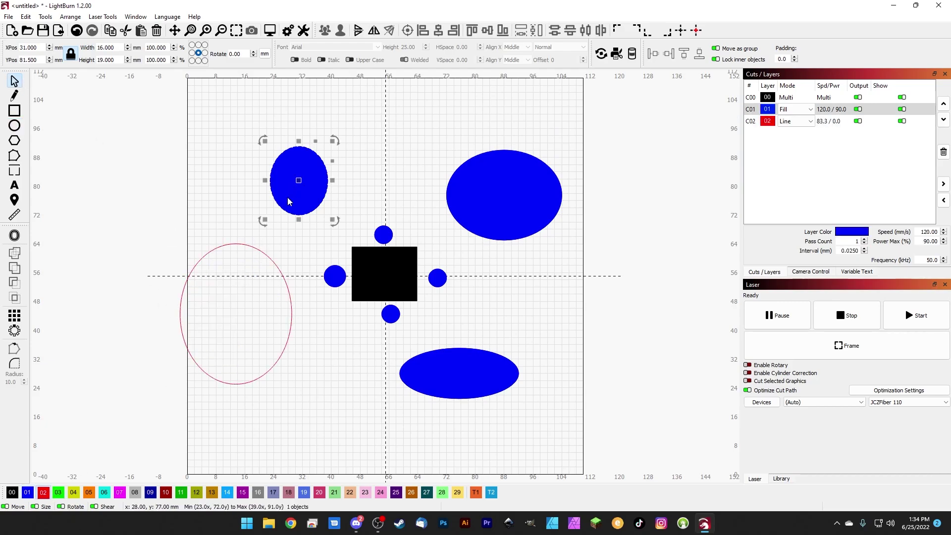
{"action": "left_click", "coordinate": [58, 492]}
{"action": "left_click", "coordinate": [491, 233]}
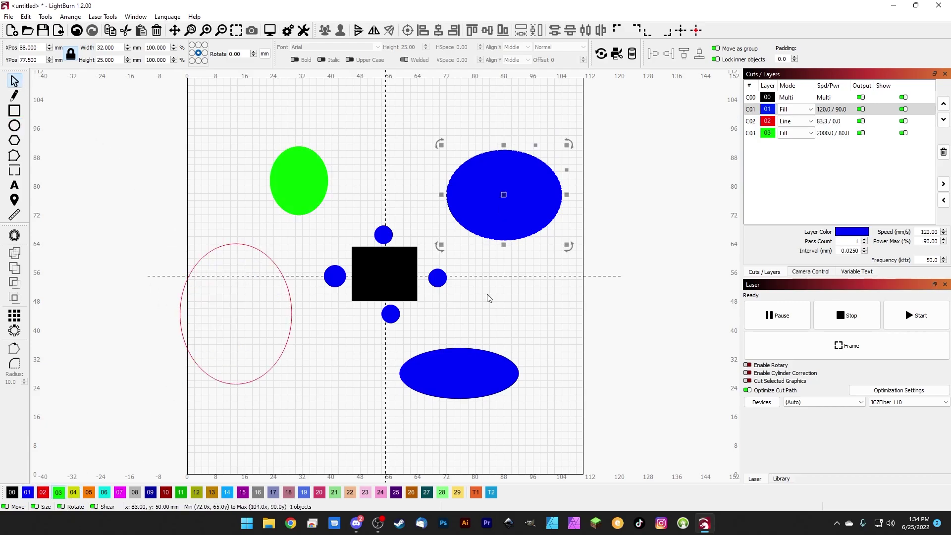
{"action": "left_click", "coordinate": [89, 492]}
{"action": "left_click", "coordinate": [488, 375]}
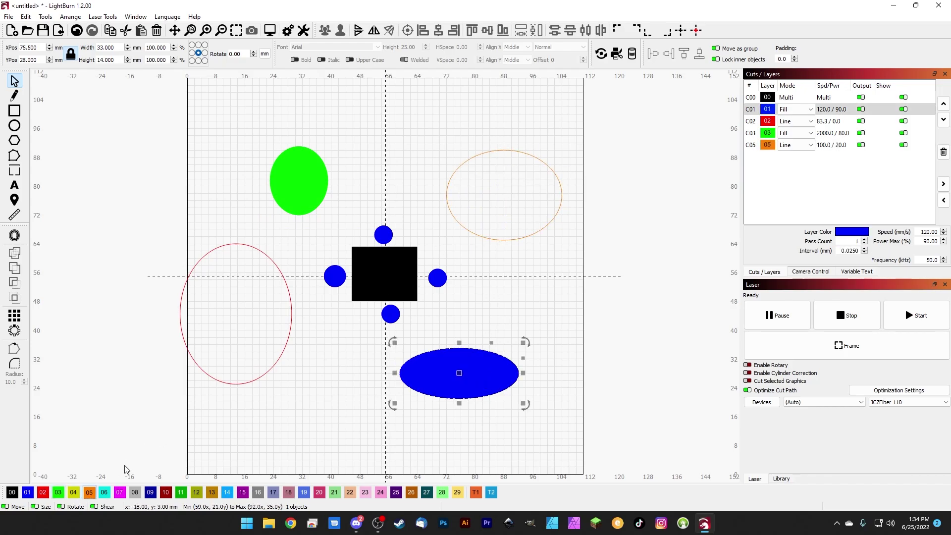
{"action": "left_click", "coordinate": [104, 492]}
{"action": "left_click", "coordinate": [362, 422]}
Delete the green and orange ellipses, then the red and cyan ones, and begin a rectangle.
{"action": "left_click", "coordinate": [795, 109]}
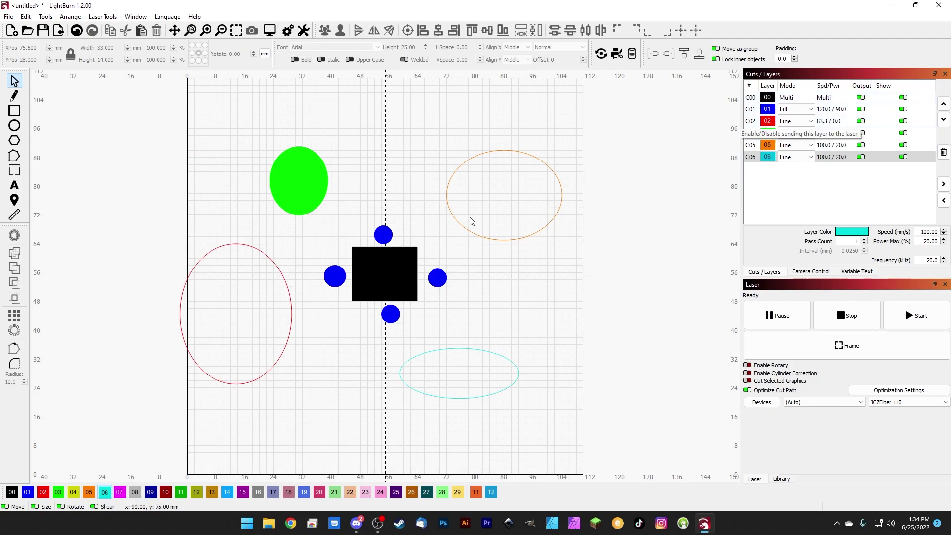
{"action": "left_click_drag", "start_coordinate": [593, 193], "coordinate": [252, 111]}
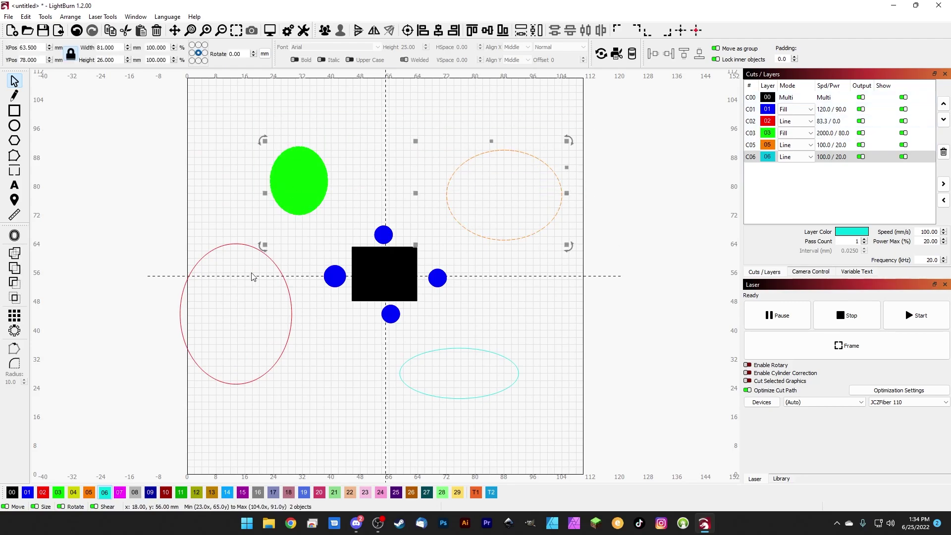
{"action": "key", "text": "Delete"}
{"action": "left_click", "coordinate": [288, 289]}
{"action": "key", "text": "Delete"}
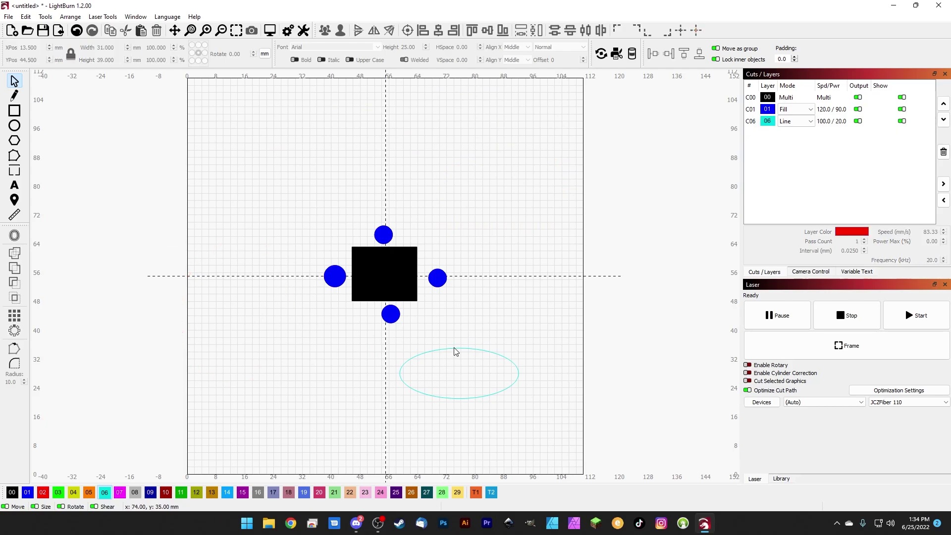
{"action": "left_click", "coordinate": [456, 350]}
{"action": "key", "text": "Delete"}
{"action": "key", "text": "r"}
{"action": "left_click_drag", "start_coordinate": [277, 189], "coordinate": [313, 226]}
Draw a 62×48 mm rectangle around the shapes on layer 02, toggling C02 Output and Show off and on.
{"action": "left_click_drag", "start_coordinate": [353, 255], "coordinate": [498, 365]}
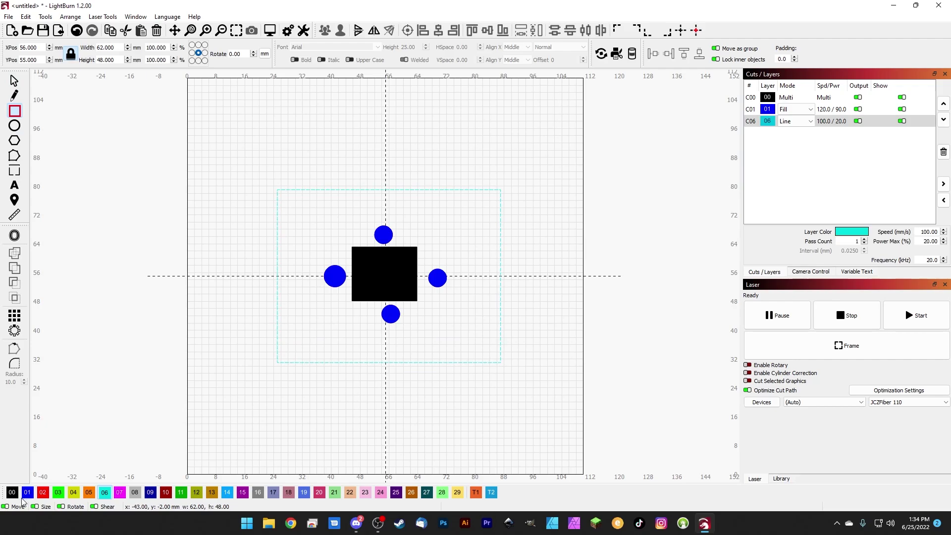
{"action": "left_click", "coordinate": [43, 492]}
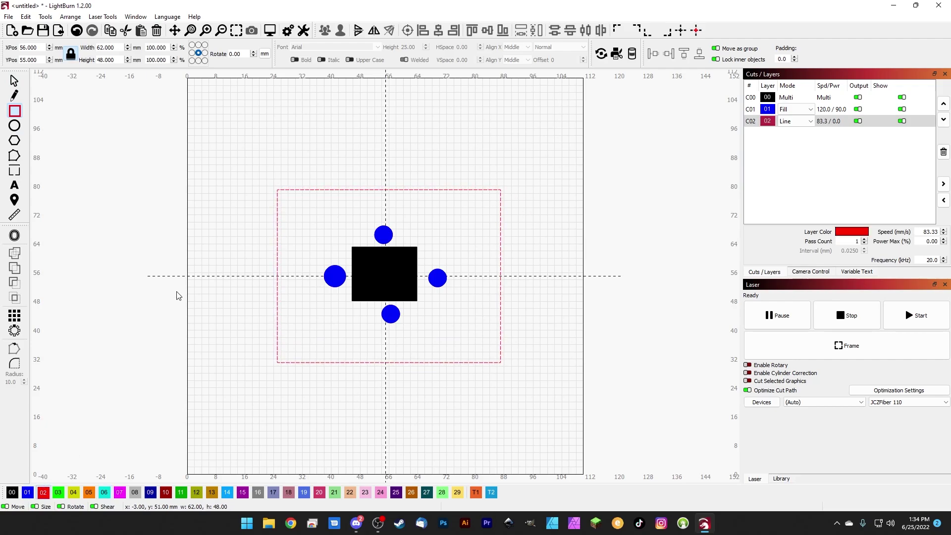
{"action": "left_click", "coordinate": [858, 121]}
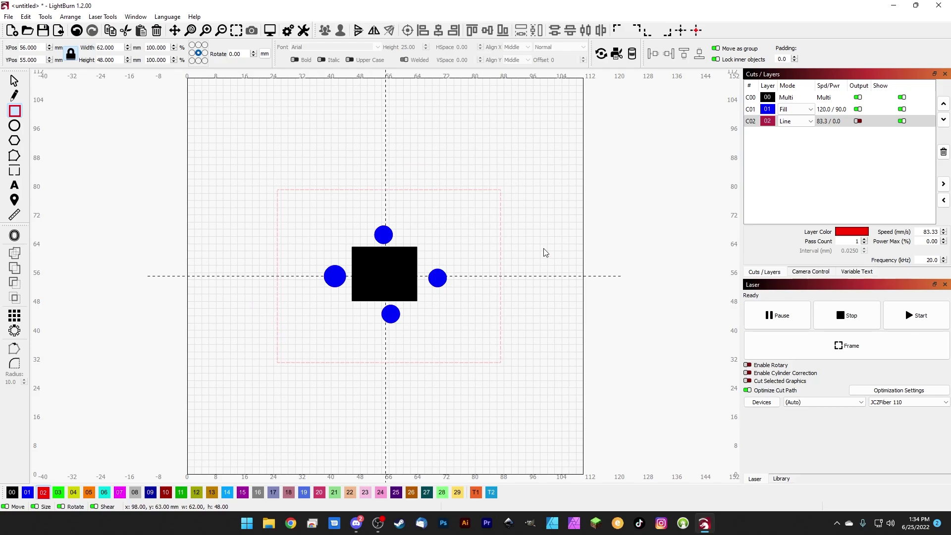
{"action": "left_click", "coordinate": [858, 121]}
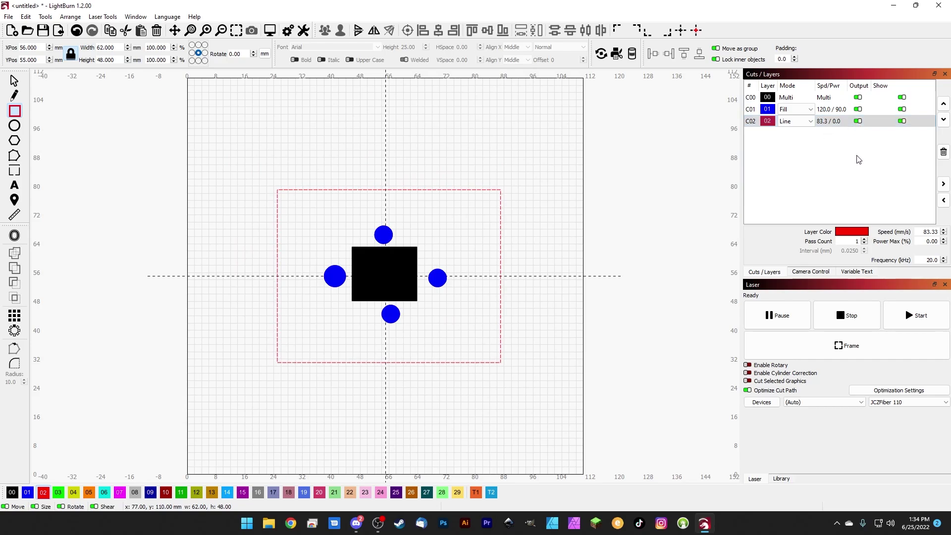
{"action": "left_click", "coordinate": [902, 122]}
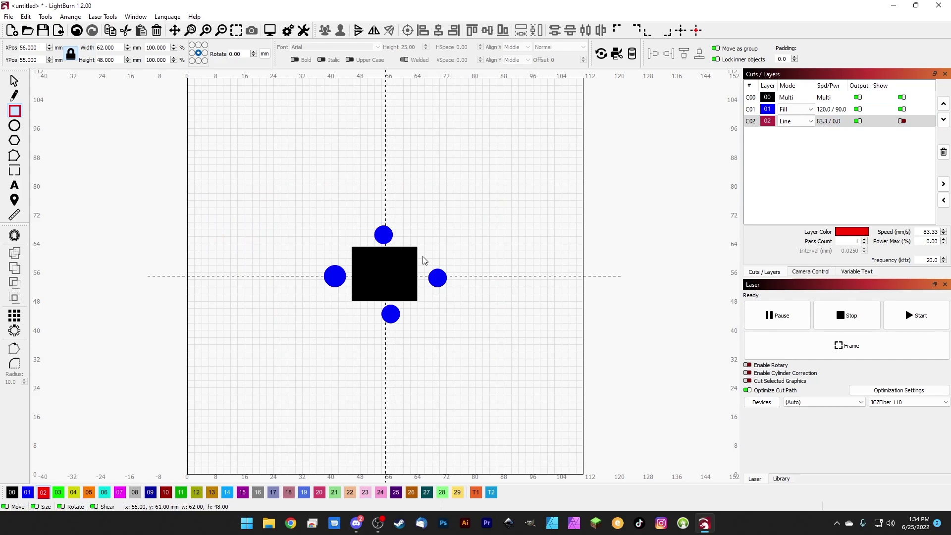
{"action": "left_click", "coordinate": [902, 122]}
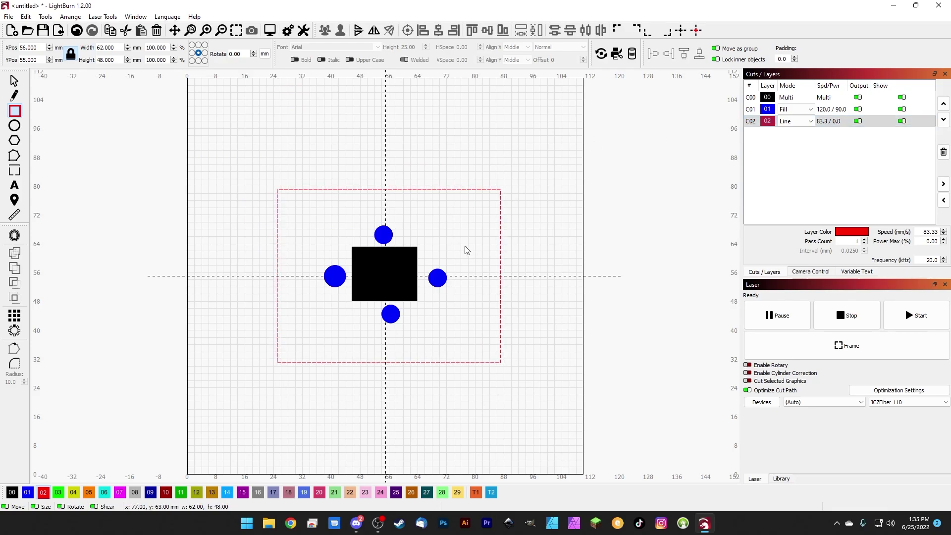
Move the rectangle to tool layer T1 and toggle its Frame option off and back on.
{"action": "left_click", "coordinate": [475, 493]}
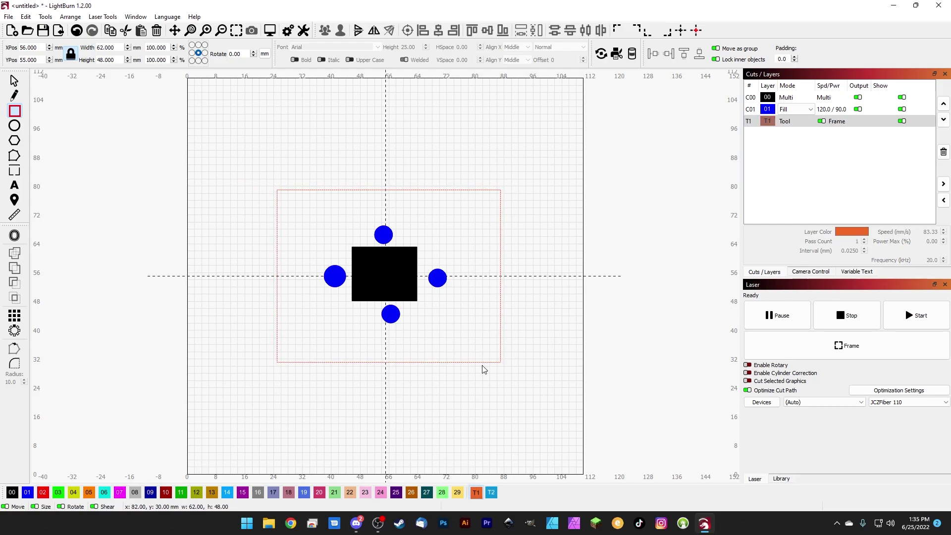
{"action": "scroll", "coordinate": [501, 219], "scroll_direction": "up", "scroll_amount": 4}
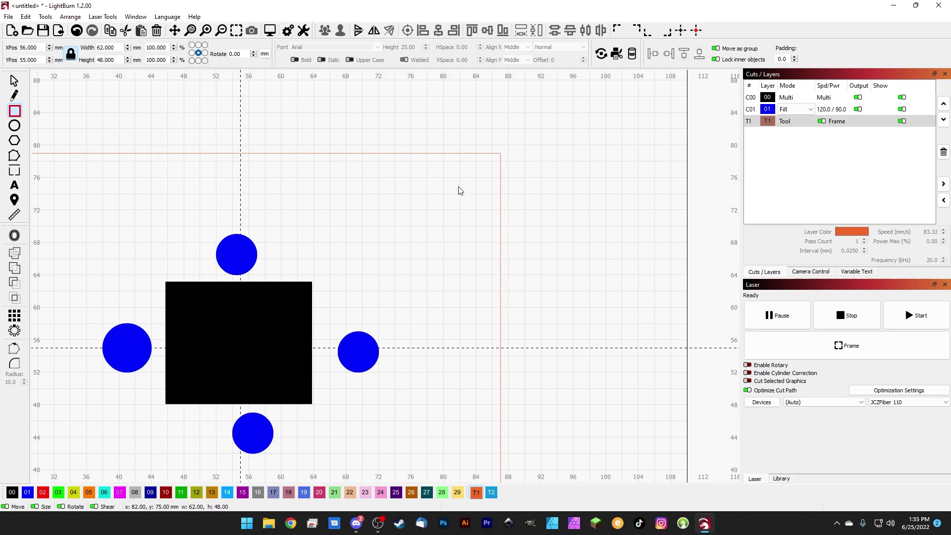
{"action": "scroll", "coordinate": [498, 311], "scroll_direction": "down", "scroll_amount": 2}
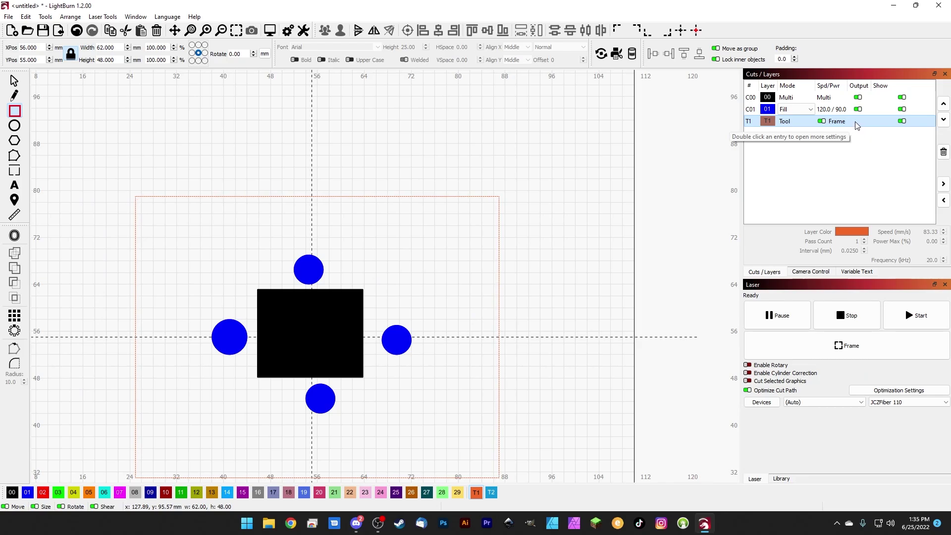
{"action": "left_click", "coordinate": [822, 122]}
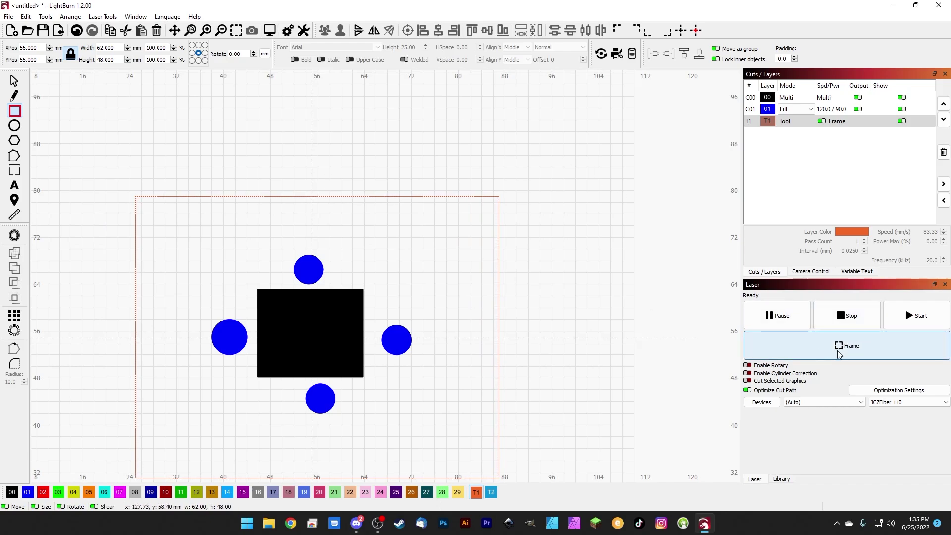
{"action": "left_click", "coordinate": [822, 122]}
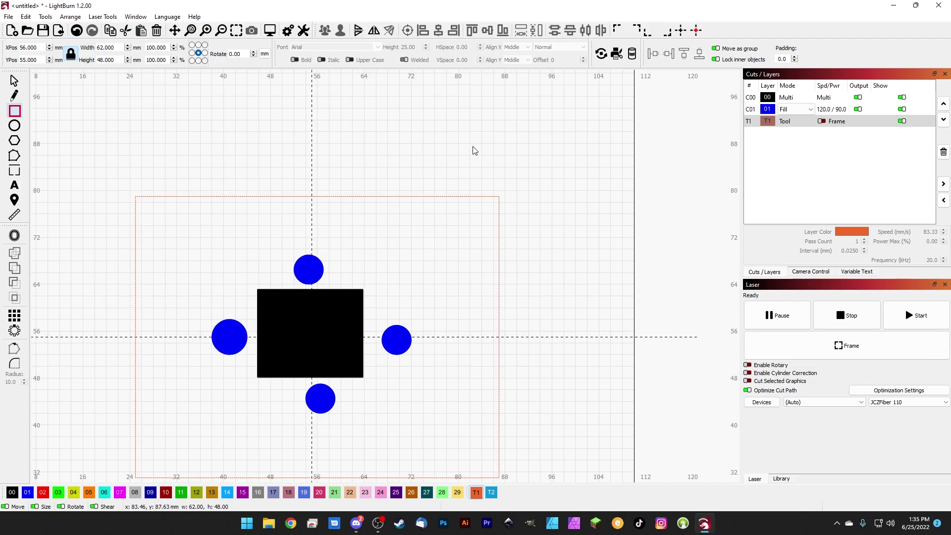
{"action": "left_click", "coordinate": [822, 121]}
Draw a second 14×15 mm rectangle, move both rectangles to T2, then delete them.
{"action": "left_click_drag", "start_coordinate": [552, 254], "coordinate": [470, 167]}
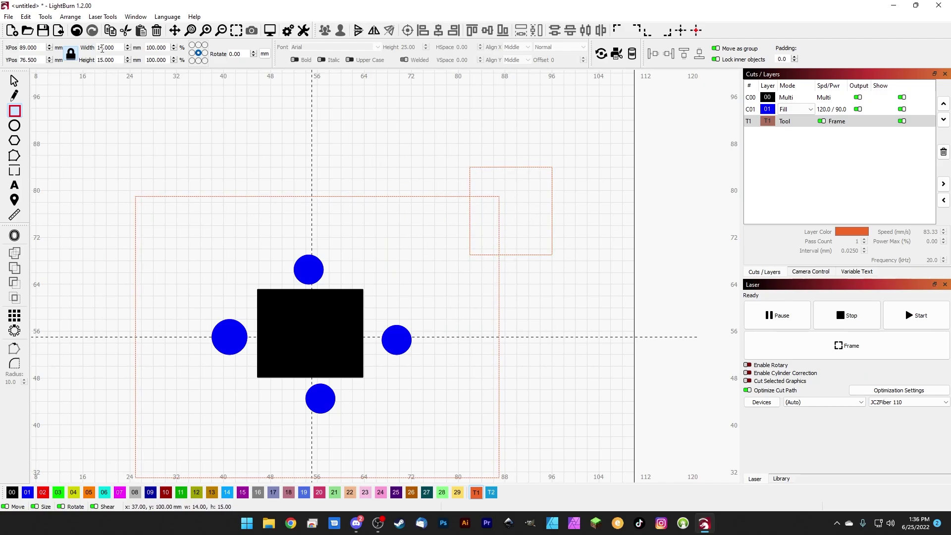
{"action": "left_click", "coordinate": [13, 80]}
{"action": "left_click_drag", "start_coordinate": [572, 324], "coordinate": [422, 125]}
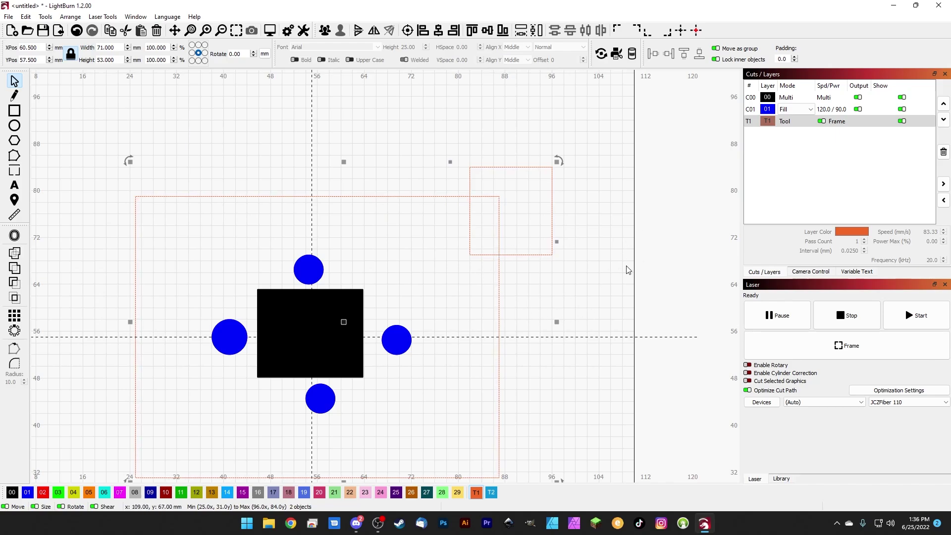
{"action": "left_click", "coordinate": [490, 494]}
{"action": "key", "text": "Delete"}
{"action": "left_click", "coordinate": [310, 333]}
{"action": "left_click", "coordinate": [396, 340]}
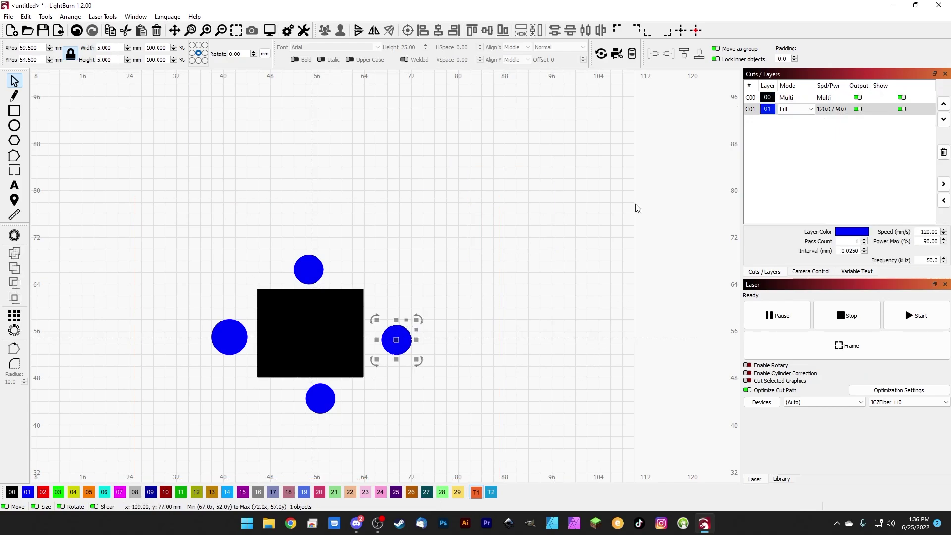
Switch layer C01 to Line mode and confirm its cut settings after reviewing Number of Passes.
{"action": "left_click", "coordinate": [788, 109]}
{"action": "left_click", "coordinate": [787, 122]}
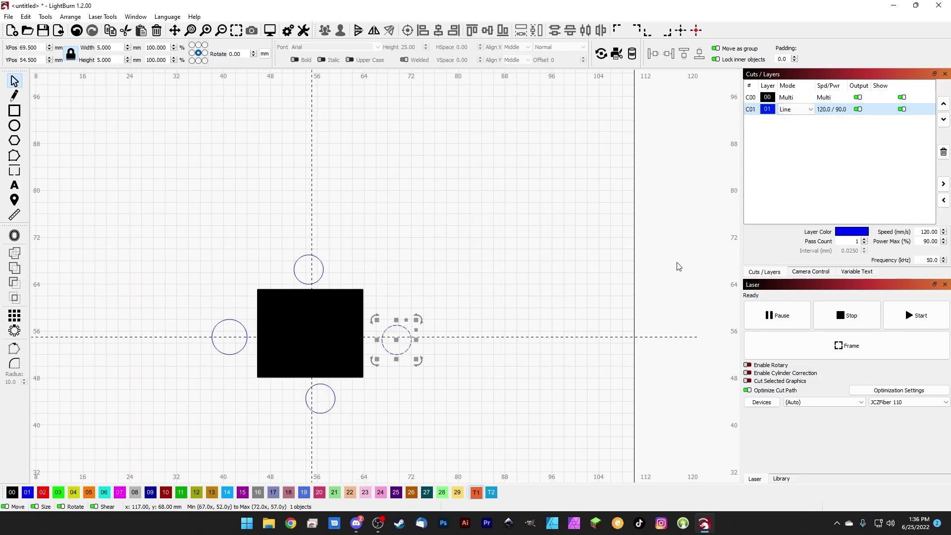
{"action": "double_click", "coordinate": [825, 111]}
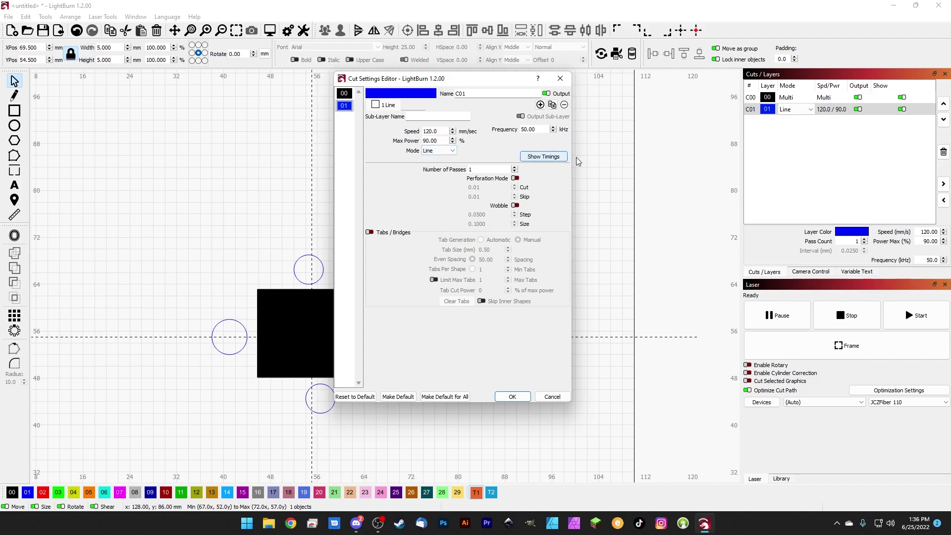
{"action": "double_click", "coordinate": [474, 169]}
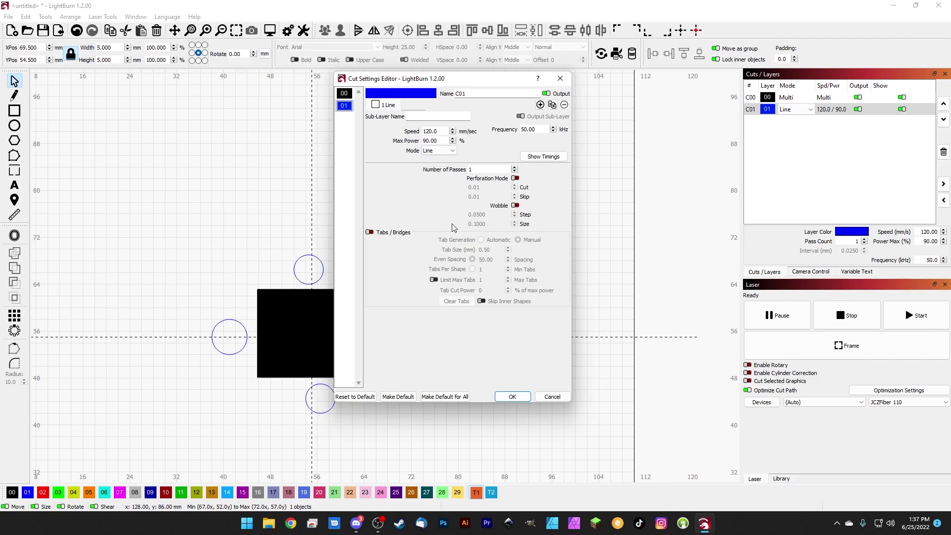
{"action": "left_click", "coordinate": [513, 397]}
Select all five objects, adjust the view, then deselect and frame the job on the laser.
{"action": "left_click", "coordinate": [519, 397]}
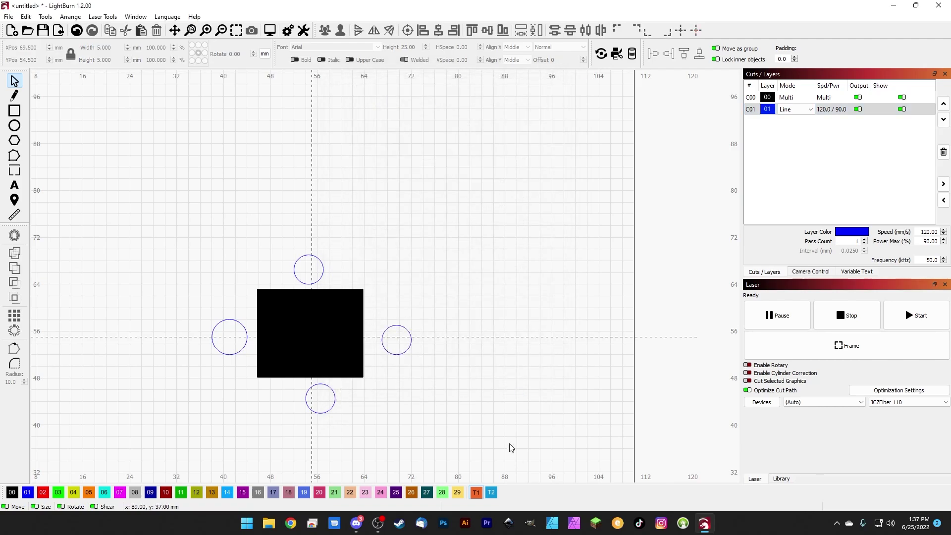
{"action": "left_click_drag", "start_coordinate": [493, 458], "coordinate": [154, 221]}
{"action": "left_click_drag", "start_coordinate": [240, 267], "coordinate": [319, 223]}
{"action": "scroll", "coordinate": [328, 240], "scroll_direction": "down", "scroll_amount": 2}
{"action": "left_click", "coordinate": [287, 223]}
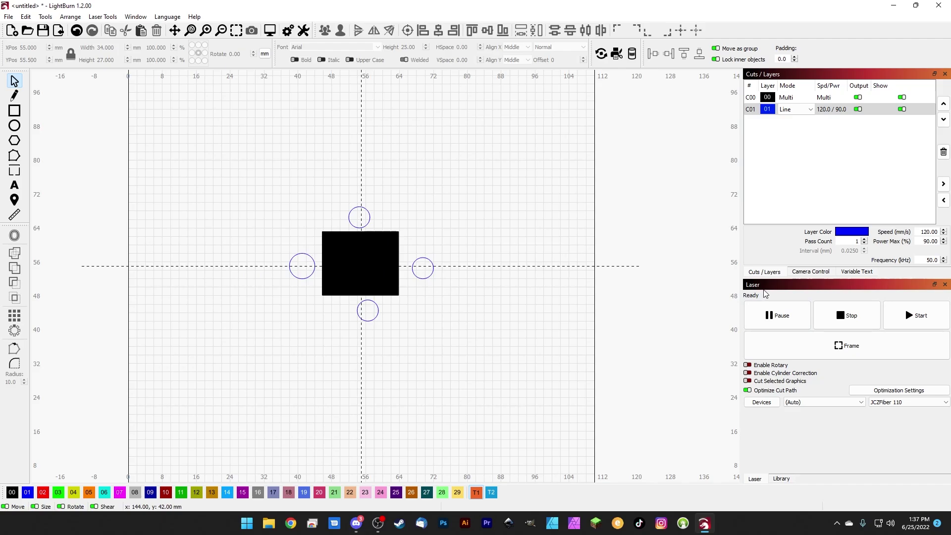
{"action": "left_click", "coordinate": [759, 346]}
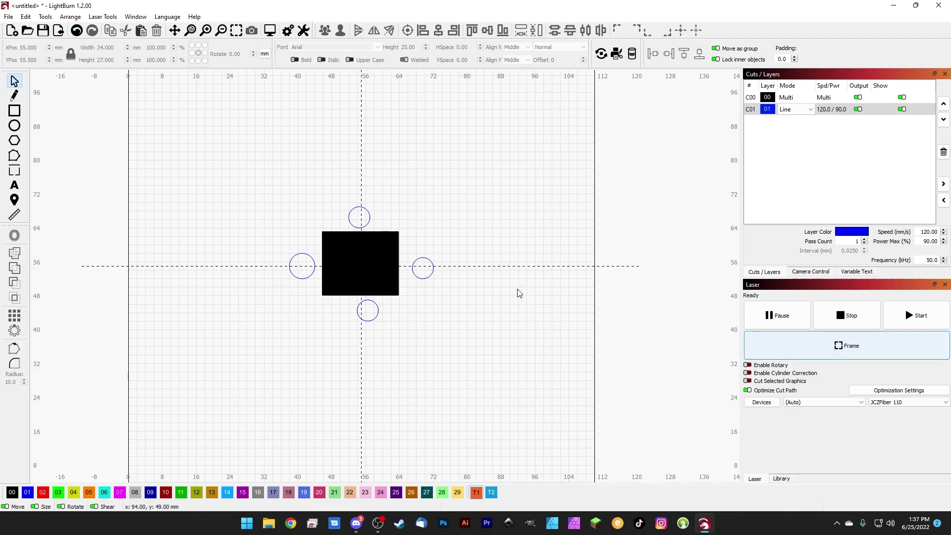